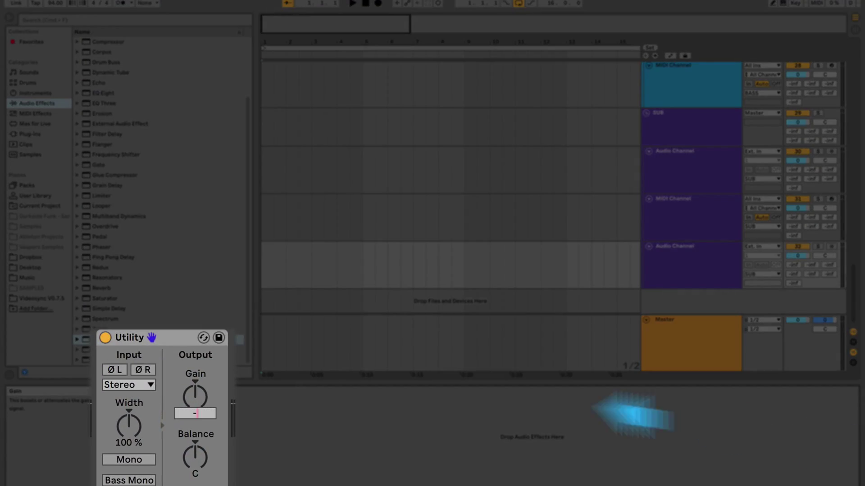
Launch the Hihat Closed and Agogo Bells clips so they play with the guitar loop
{"action": "type", "text": "1"}
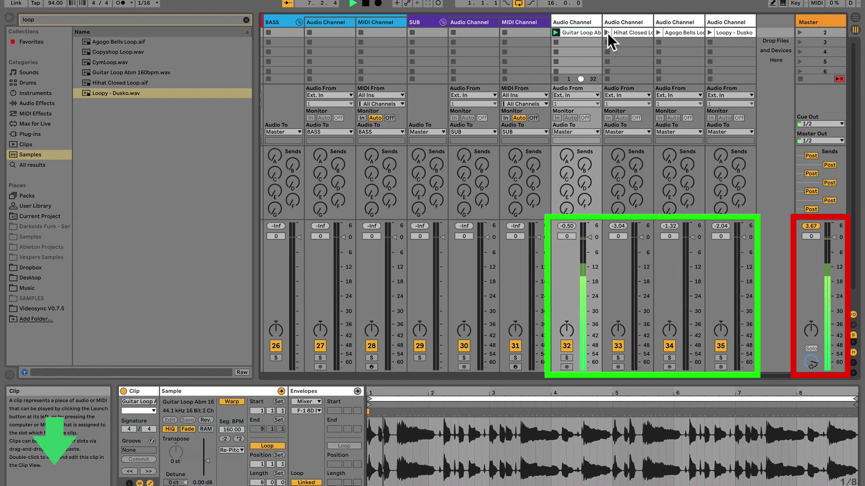
{"action": "left_click", "coordinate": [607, 32]}
{"action": "left_click", "coordinate": [658, 34]}
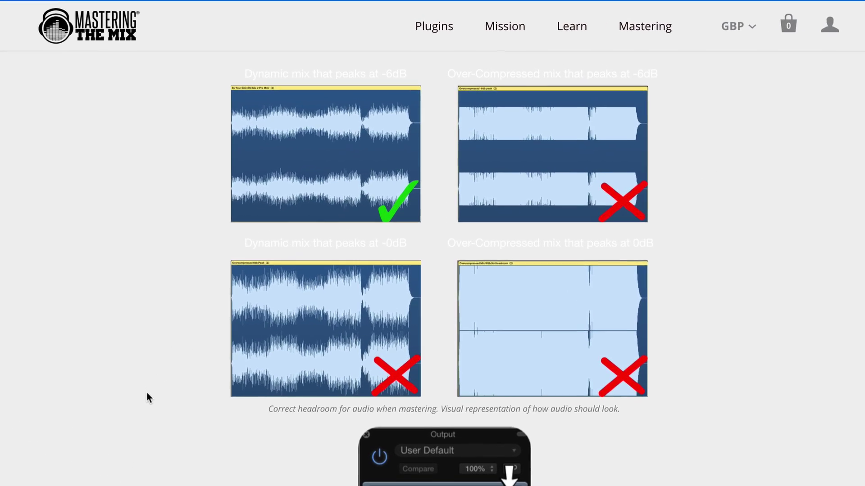
{"action": "scroll", "coordinate": [125, 428], "scroll_direction": "down", "scroll_amount": 12}
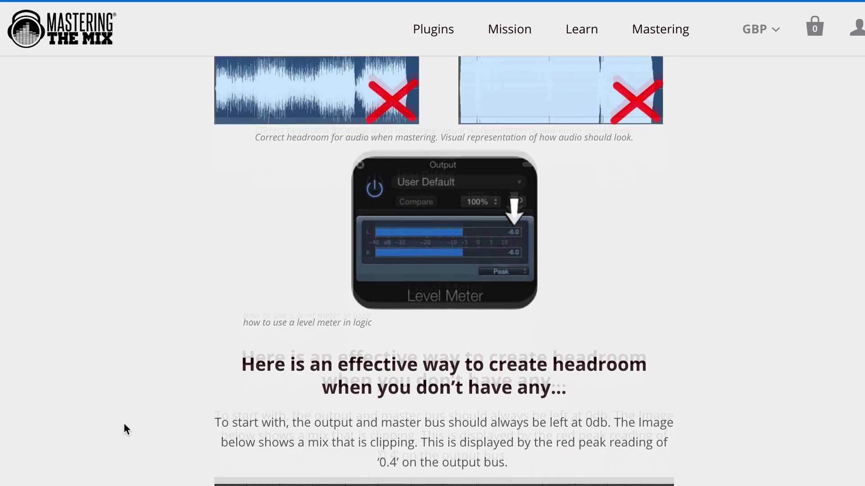
{"action": "scroll", "coordinate": [124, 423], "scroll_direction": "down", "scroll_amount": 1}
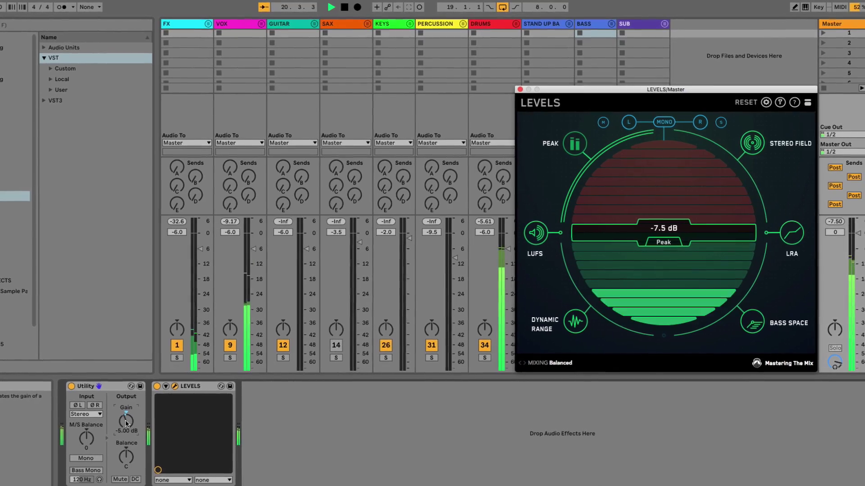
Raise the master Utility gain through -3 dB and 1 dB up to 4 dB
{"action": "left_click_drag", "start_coordinate": [117, 423], "coordinate": [81, 431]}
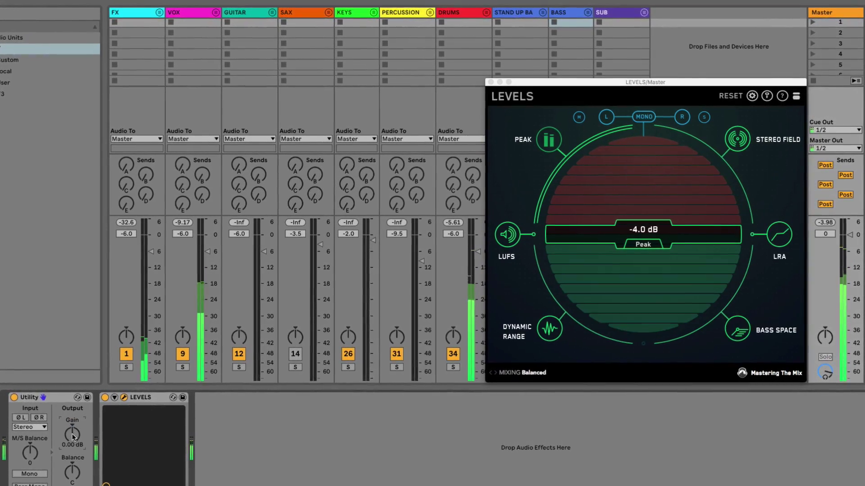
{"action": "left_click_drag", "start_coordinate": [72, 435], "coordinate": [72, 432]}
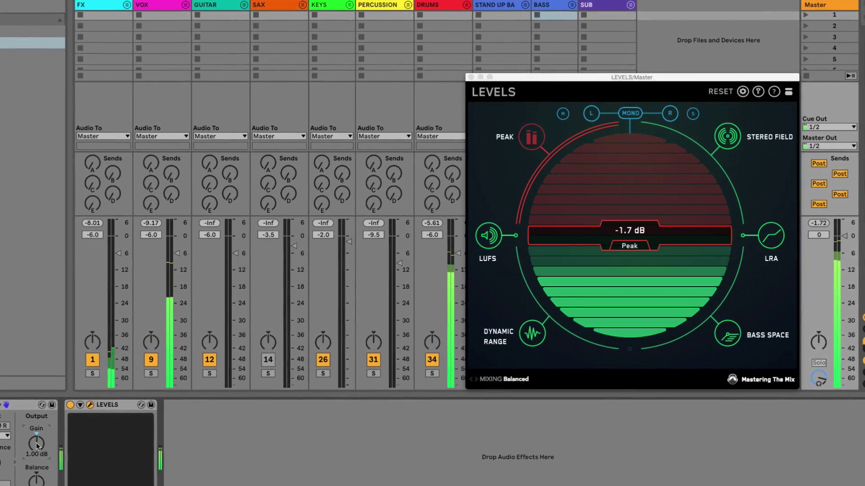
{"action": "left_click_drag", "start_coordinate": [36, 442], "coordinate": [19, 449]}
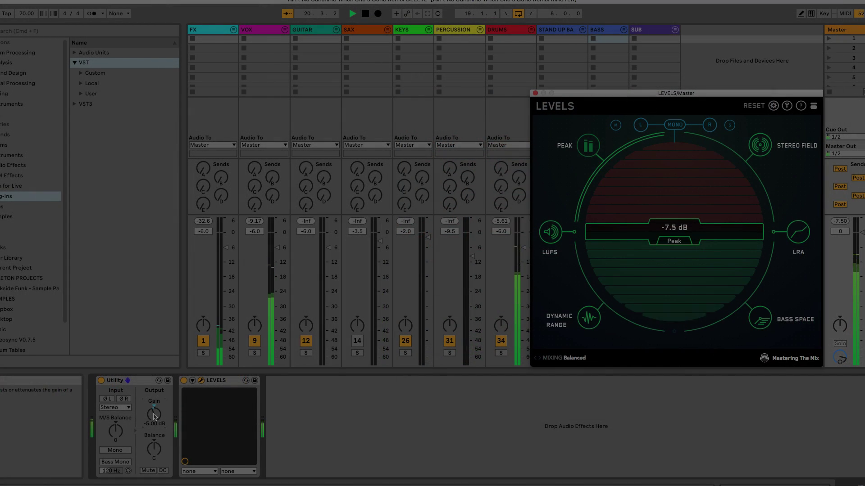
Set Utility gain to -4 dB, then raise Guitars 2.5, Pong Guitar 0, Drummattic -4.3, Clave 1 1.0, CLAPS above 0
{"action": "left_click_drag", "start_coordinate": [154, 416], "coordinate": [154, 413]}
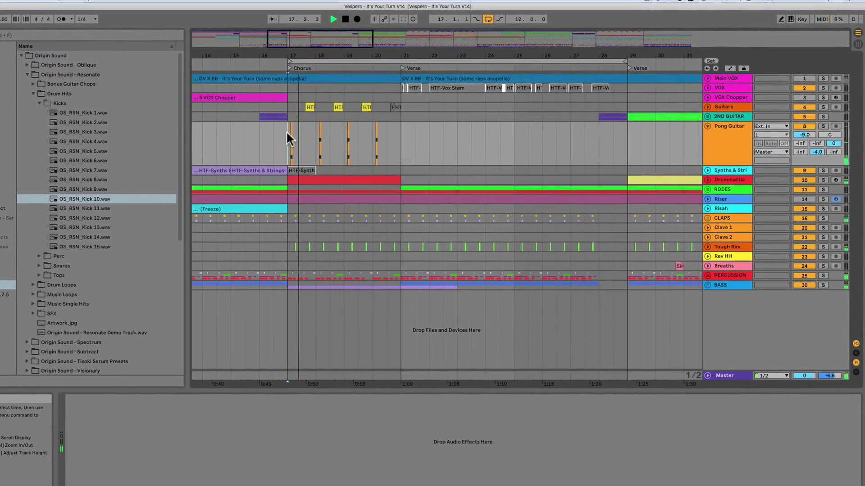
{"action": "key", "text": "Tab"}
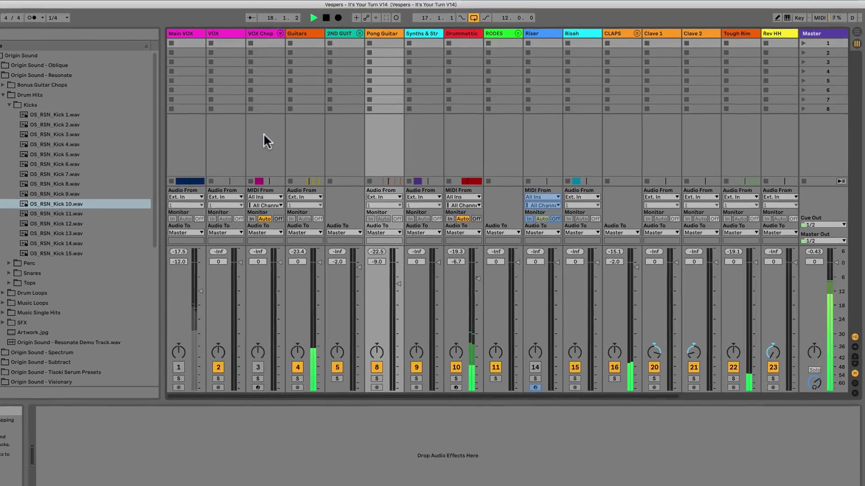
{"action": "left_click_drag", "start_coordinate": [301, 331], "coordinate": [301, 276]}
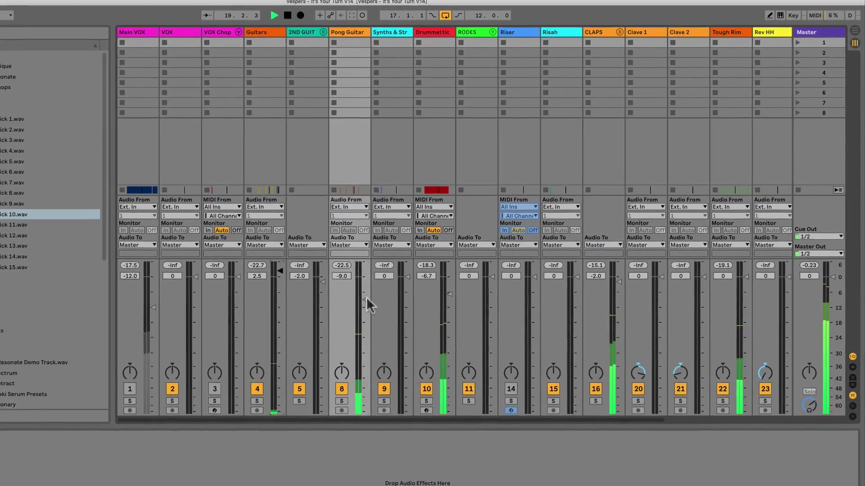
{"action": "left_click_drag", "start_coordinate": [366, 296], "coordinate": [367, 274]}
{"action": "left_click_drag", "start_coordinate": [436, 296], "coordinate": [439, 293]}
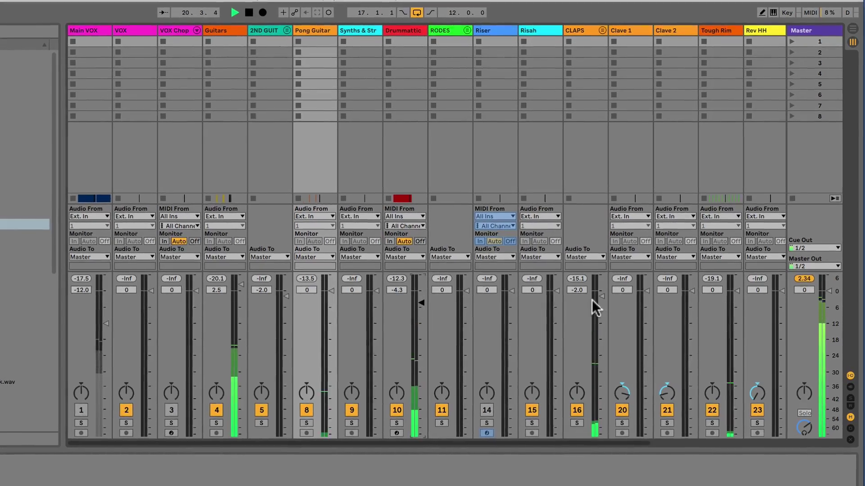
{"action": "left_click_drag", "start_coordinate": [648, 288], "coordinate": [647, 287]}
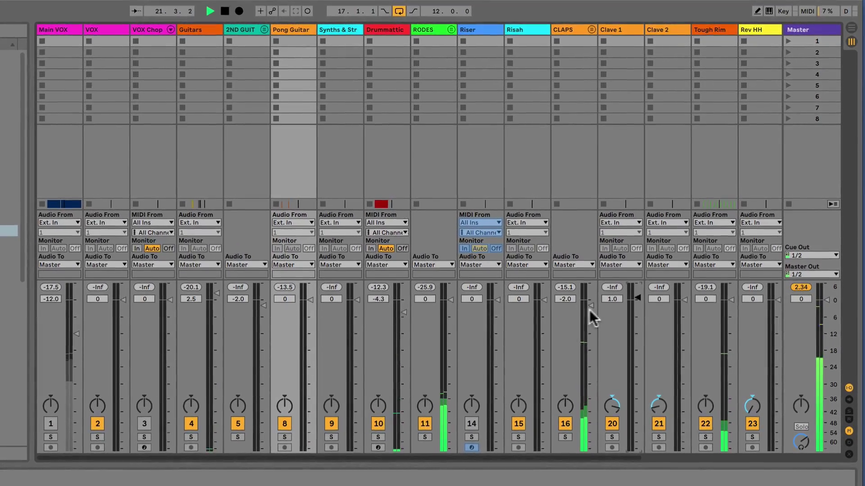
{"action": "left_click_drag", "start_coordinate": [595, 301], "coordinate": [595, 293]}
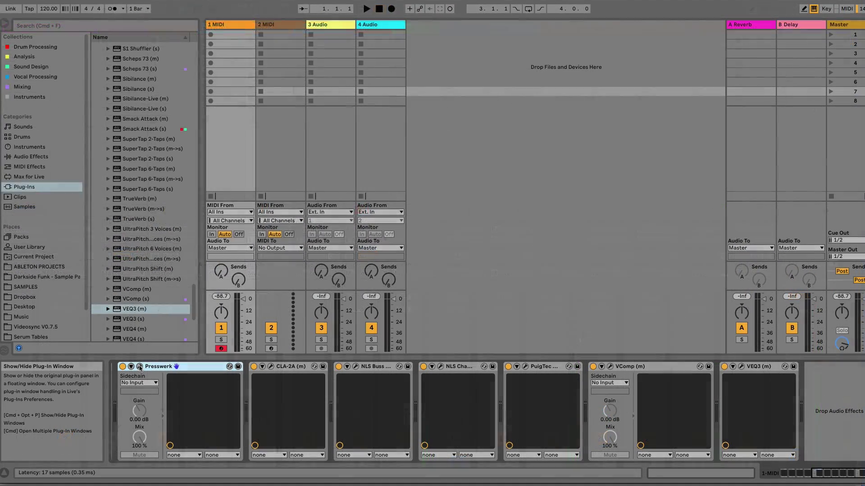
Open the Presswerk, NLS Channel, PuigTec, VComp and VEQ3 plug-in windows on the Operator track
{"action": "left_click", "coordinate": [140, 367]}
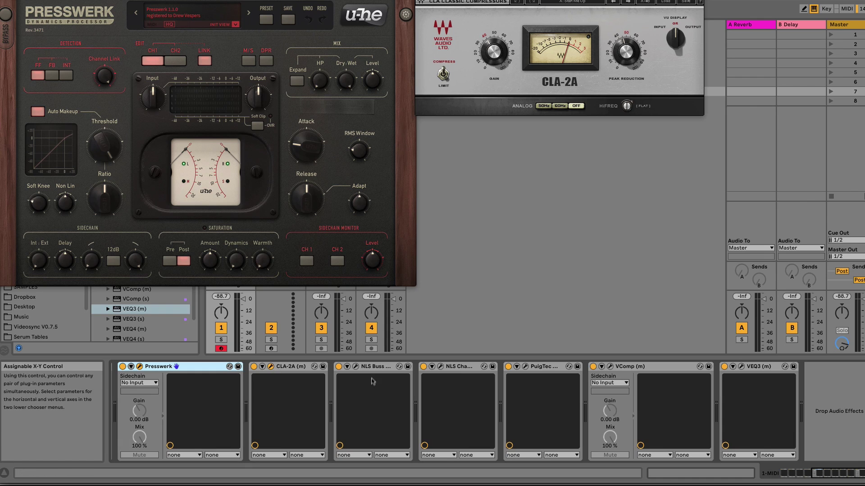
{"action": "left_click", "coordinate": [441, 367]}
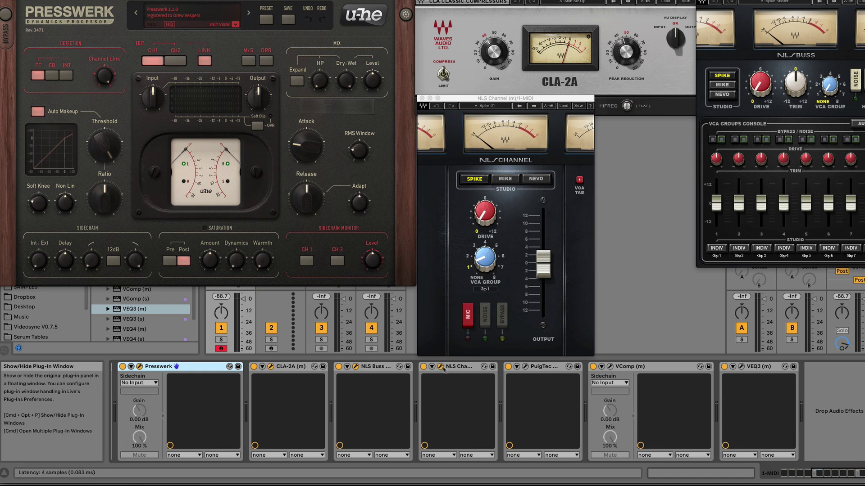
{"action": "left_click", "coordinate": [526, 367]}
{"action": "left_click", "coordinate": [608, 367]}
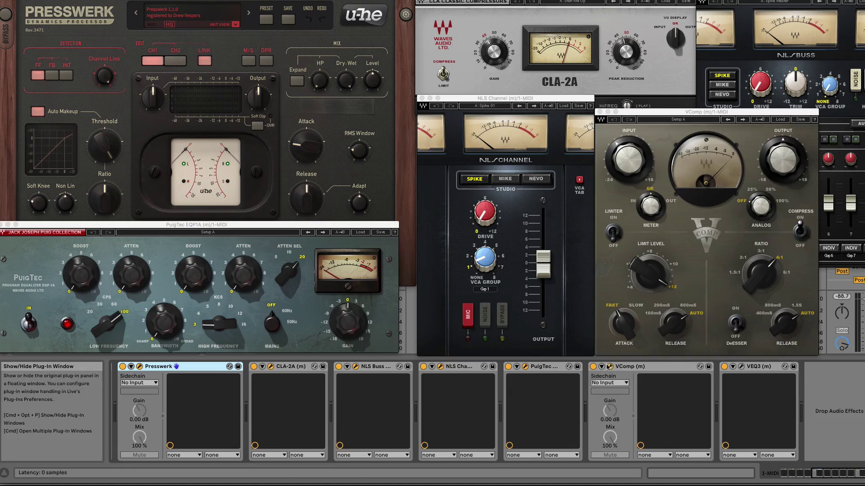
{"action": "left_click", "coordinate": [739, 367]}
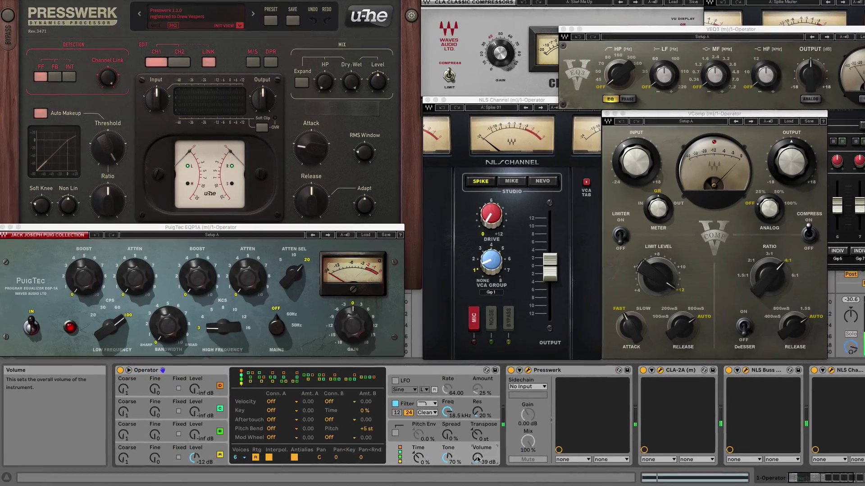
{"action": "scroll", "coordinate": [474, 456], "scroll_direction": "up", "scroll_amount": 5}
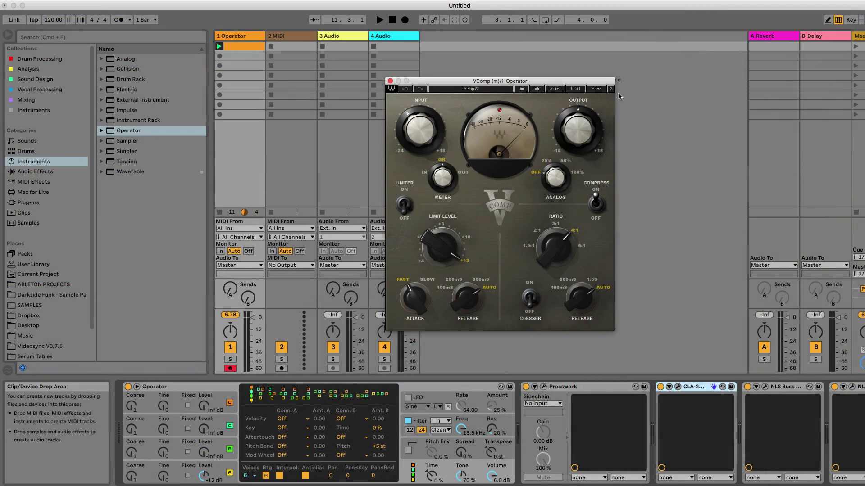
Search the VComp manual for 'input level' and go to the matching passage on page 5
{"action": "key", "text": "super+alt+p"}
{"action": "key", "text": "super+Tab"}
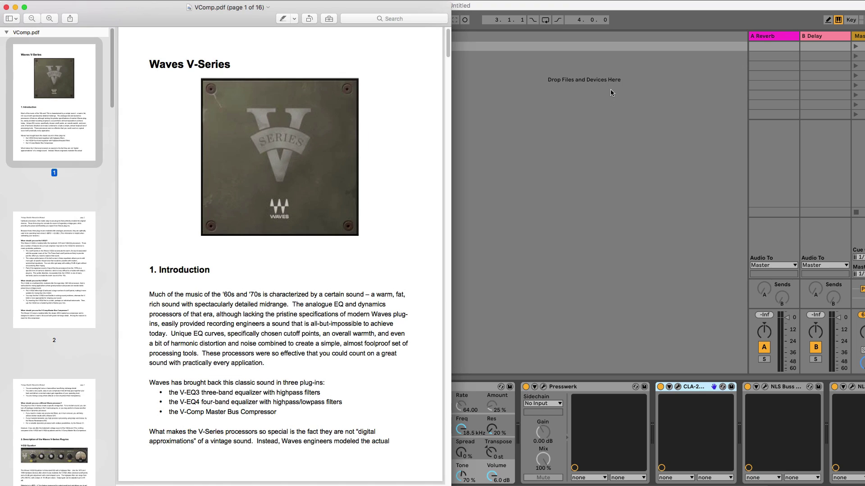
{"action": "type", "text": "input"}
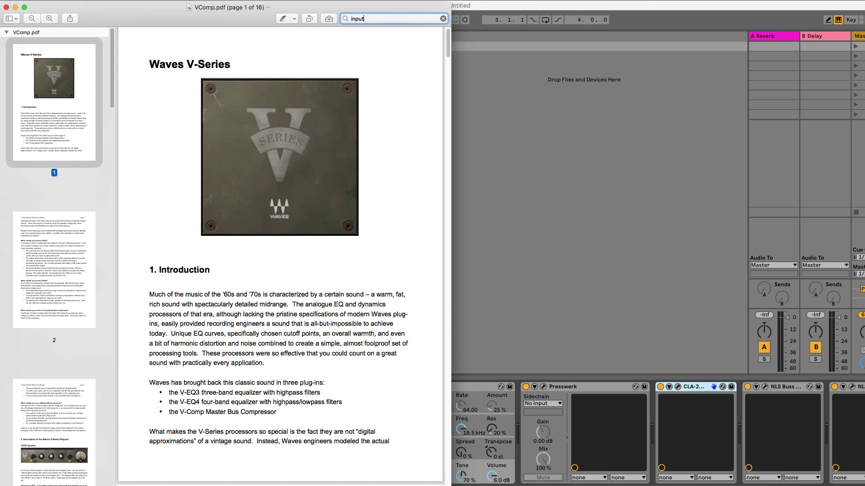
{"action": "type", "text": " level"}
{"action": "key", "text": "Return"}
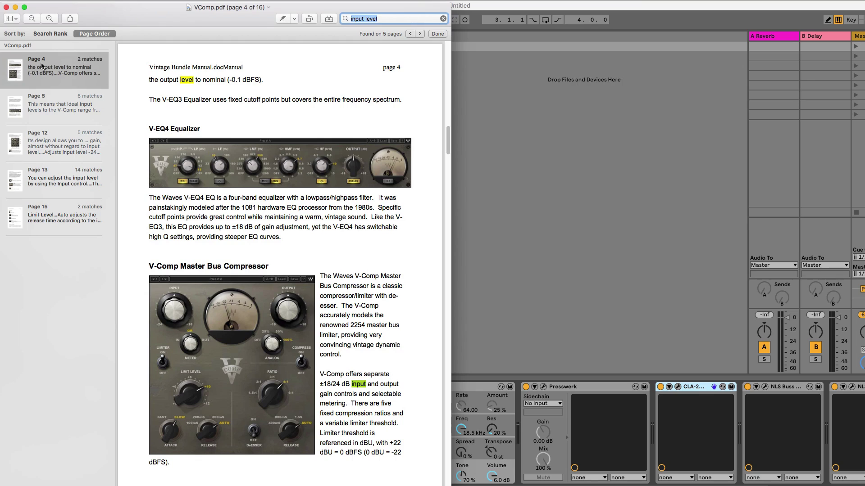
{"action": "left_click", "coordinate": [48, 72]}
{"action": "left_click", "coordinate": [62, 106]}
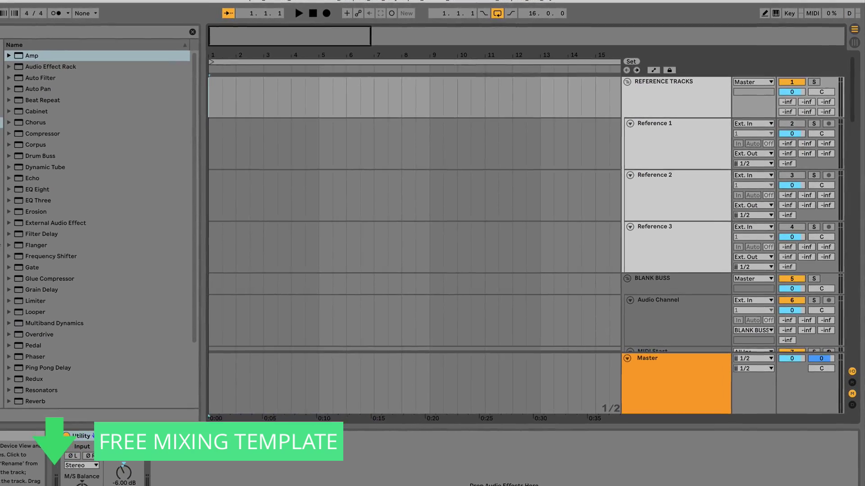
Scroll through the expanded track groups down to the SUB group above Master
{"action": "scroll", "coordinate": [675, 225], "scroll_direction": "down", "scroll_amount": 15}
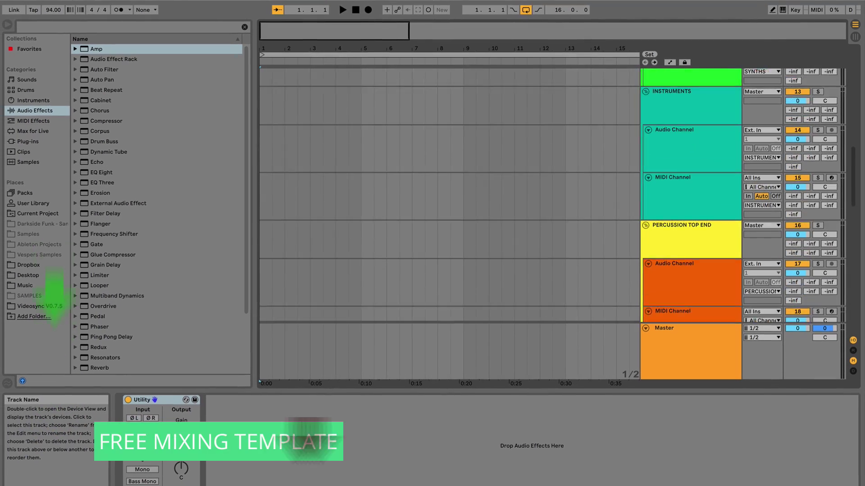
{"action": "scroll", "coordinate": [558, 194], "scroll_direction": "down", "scroll_amount": 10}
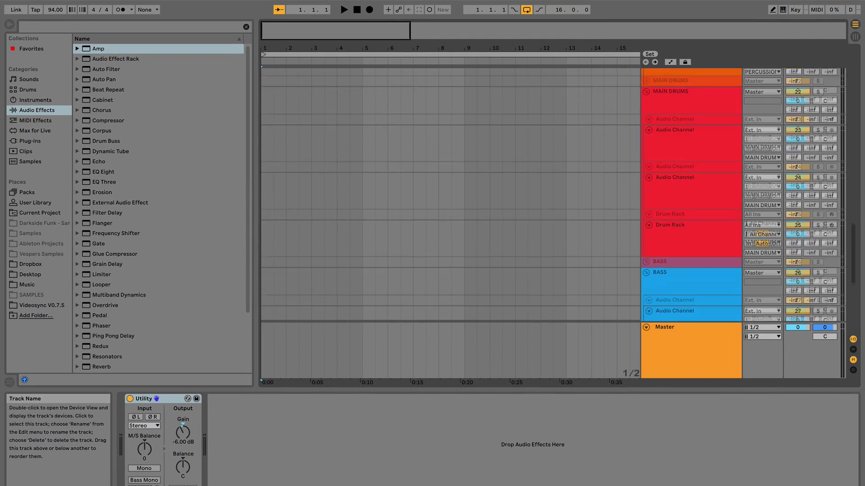
{"action": "scroll", "coordinate": [559, 193], "scroll_direction": "down", "scroll_amount": 8}
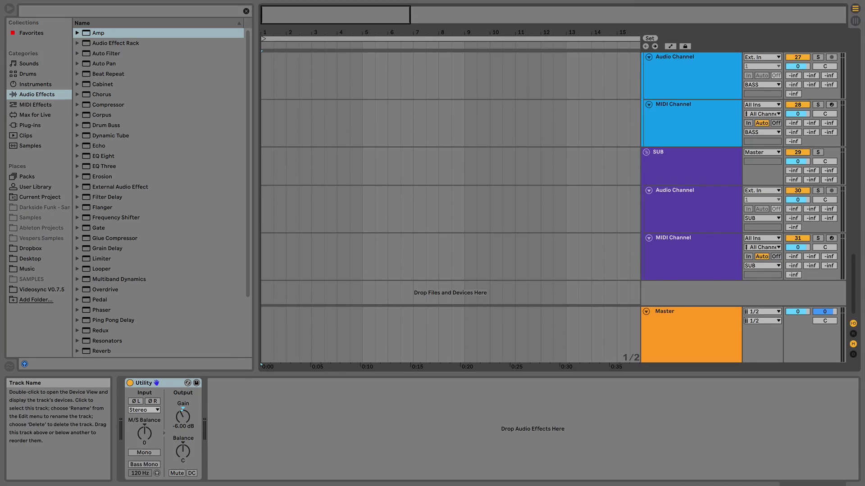
{"action": "key", "text": "Tab"}
Open the master's PSP VintageWarmer2, VComp and Ozone 7 Vintage EQ, Tape and Limiter windows
{"action": "left_click", "coordinate": [460, 13]}
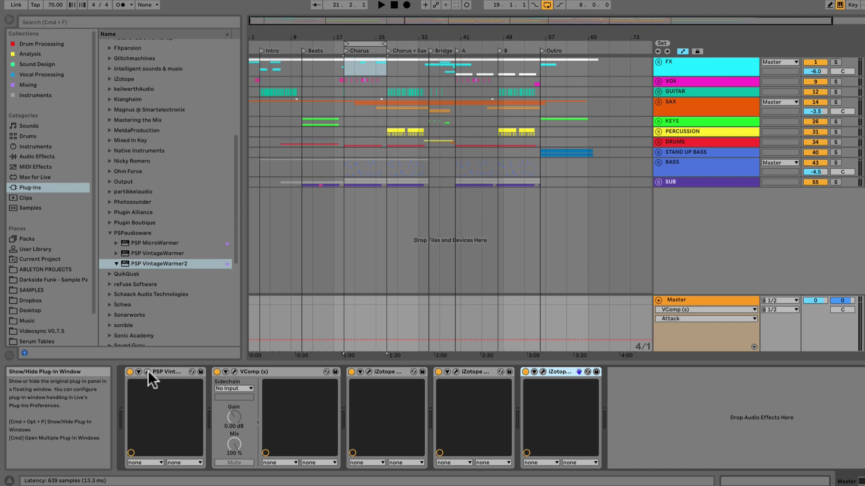
{"action": "left_click", "coordinate": [147, 371]}
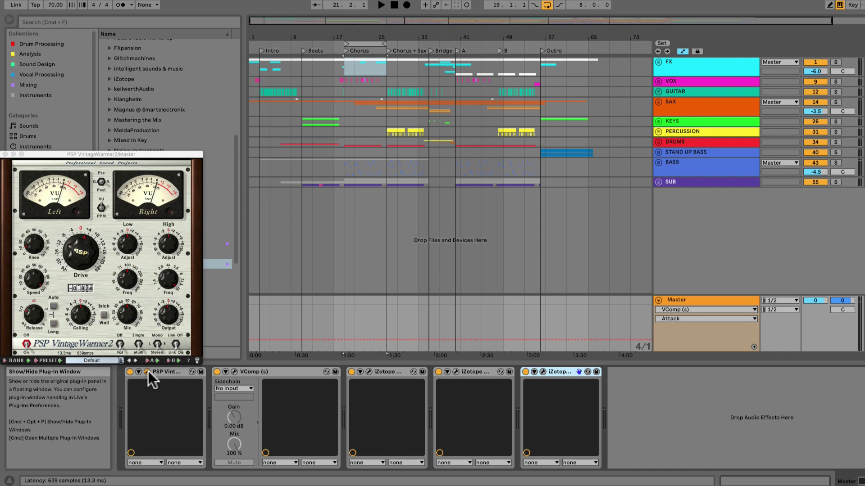
{"action": "left_click", "coordinate": [234, 371]}
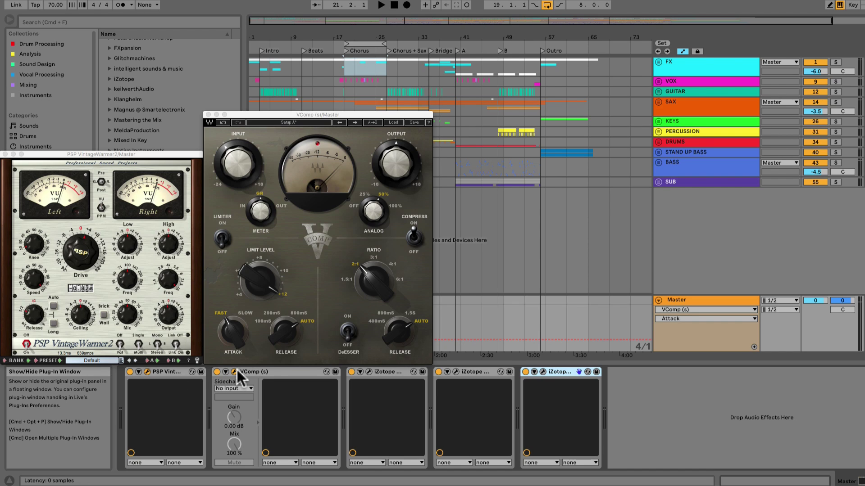
{"action": "left_click", "coordinate": [369, 371]}
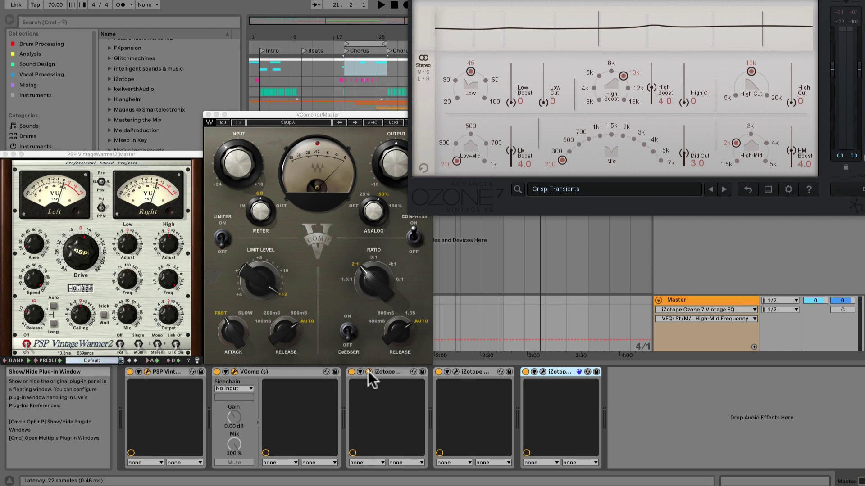
{"action": "left_click", "coordinate": [456, 372]}
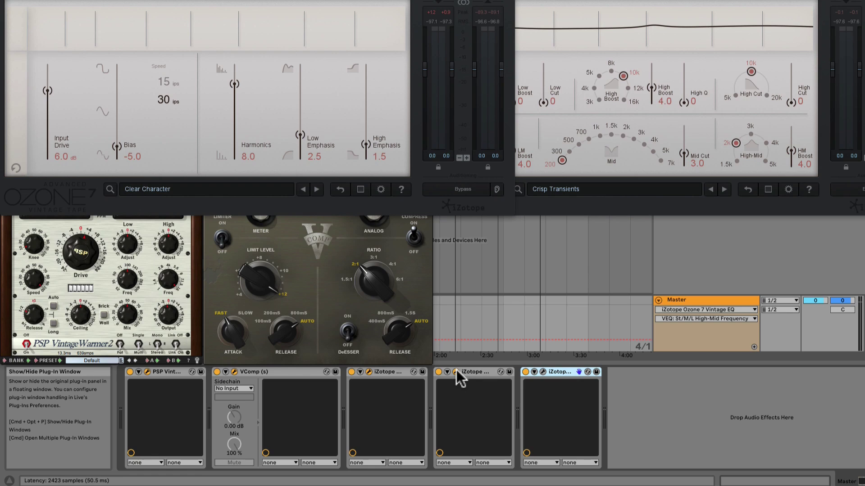
{"action": "left_click", "coordinate": [543, 372]}
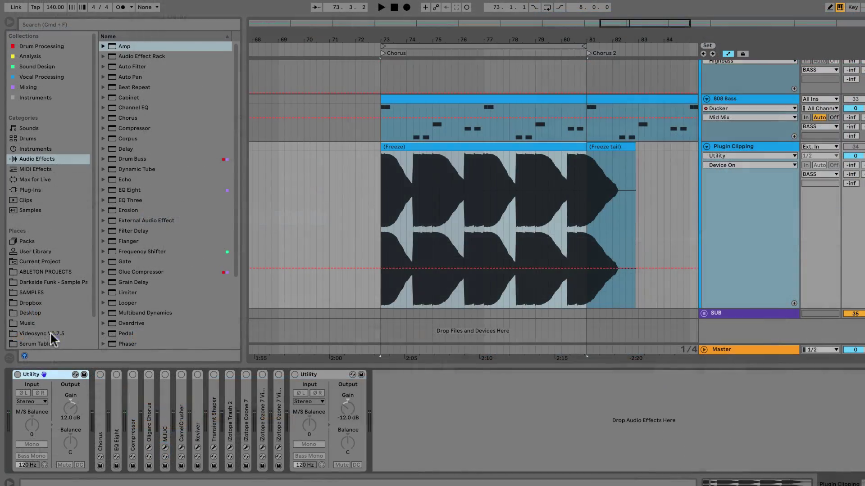
Turn on the -12 dB Utility, unfold the Chorus, and turn off the +12 dB Utility
{"action": "left_click", "coordinate": [17, 369]}
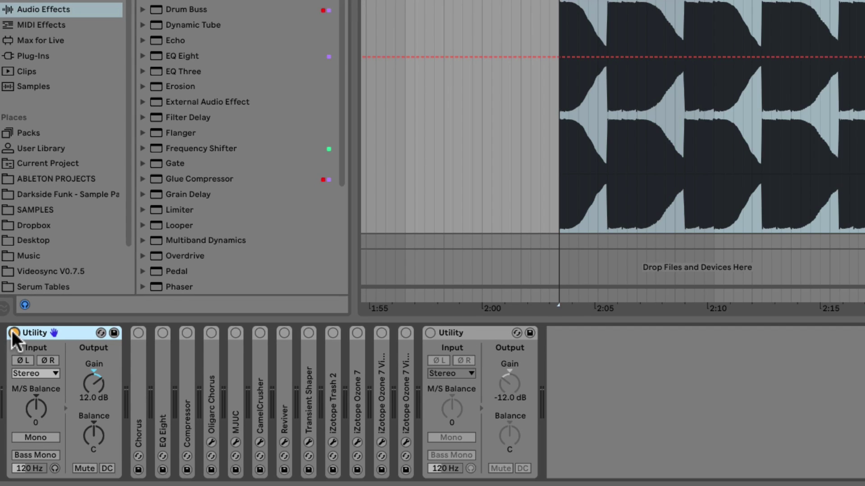
{"action": "left_click", "coordinate": [15, 365]}
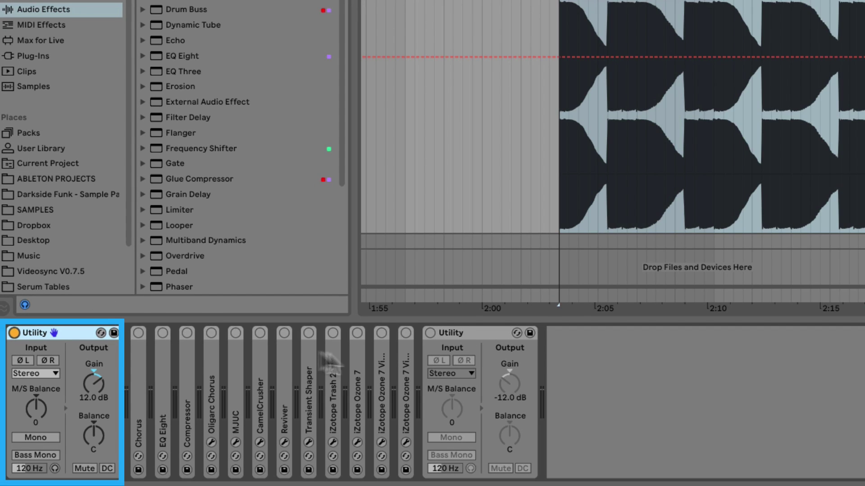
{"action": "left_click", "coordinate": [430, 334]}
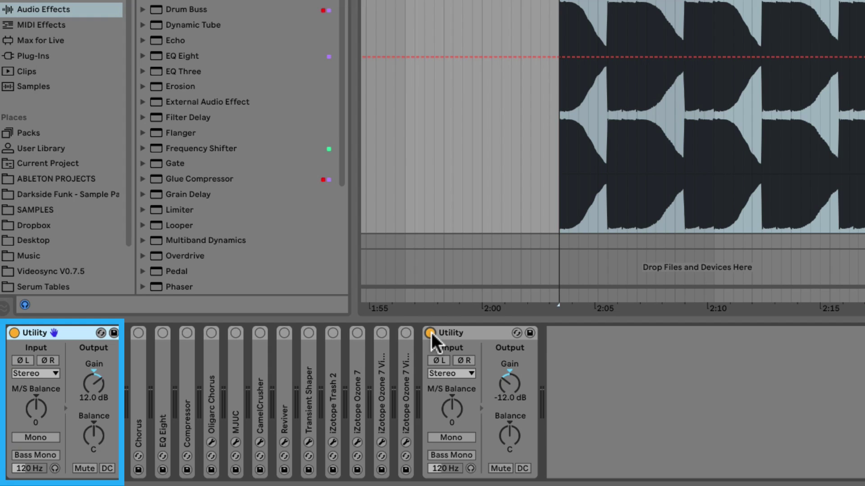
{"action": "double_click", "coordinate": [138, 377]}
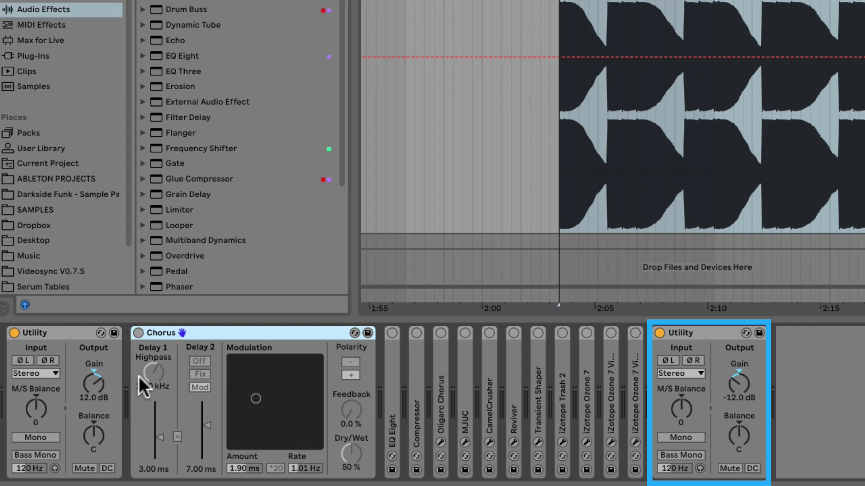
{"action": "left_click", "coordinate": [14, 333]}
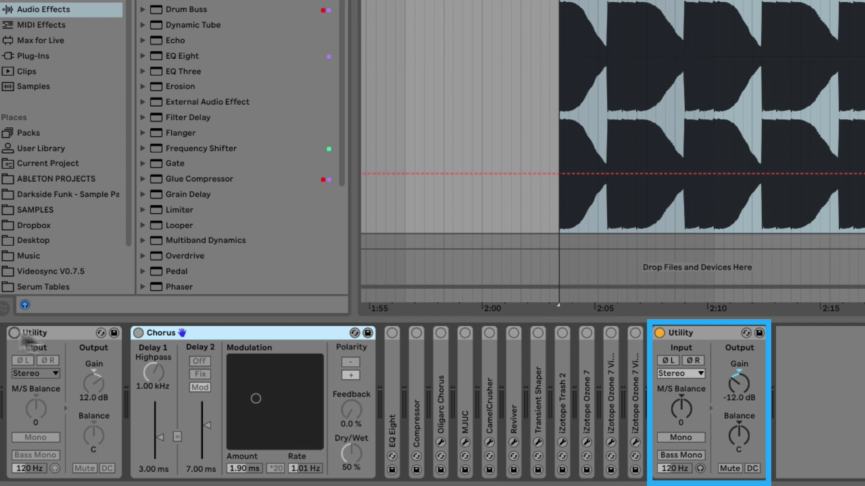
Turn off the -12 dB Utility and start playback with both gain stages bypassed
{"action": "left_click", "coordinate": [658, 334]}
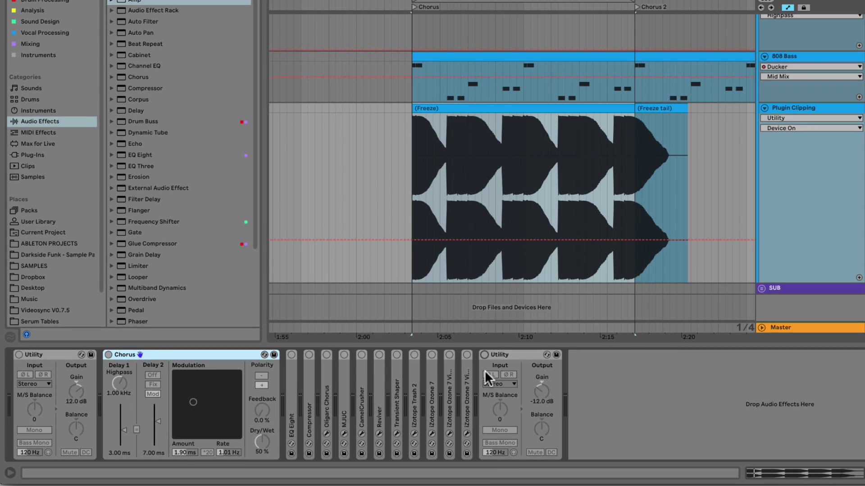
{"action": "key", "text": "space"}
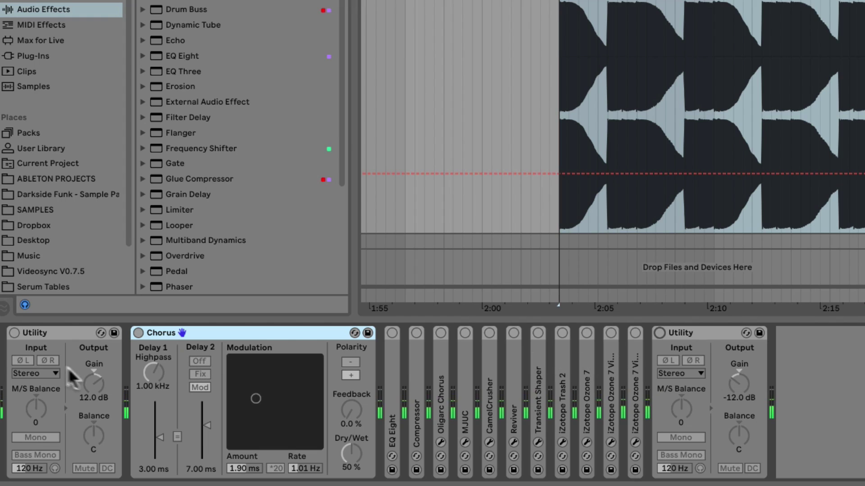
Enable both Utilities and the Chorus, setting Chorus Dry/Wet to 48% and Feedback to 51%
{"action": "left_click", "coordinate": [14, 333]}
{"action": "left_click", "coordinate": [658, 333]}
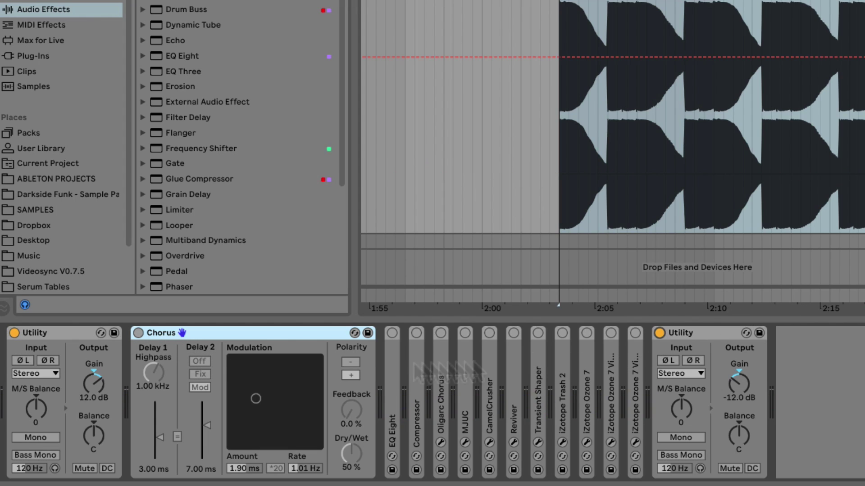
{"action": "left_click", "coordinate": [138, 332]}
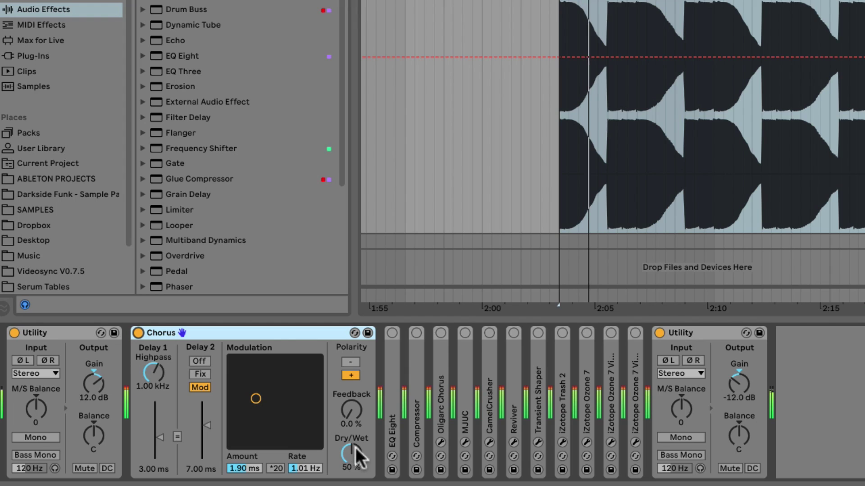
{"action": "left_click_drag", "start_coordinate": [355, 462], "coordinate": [356, 434]}
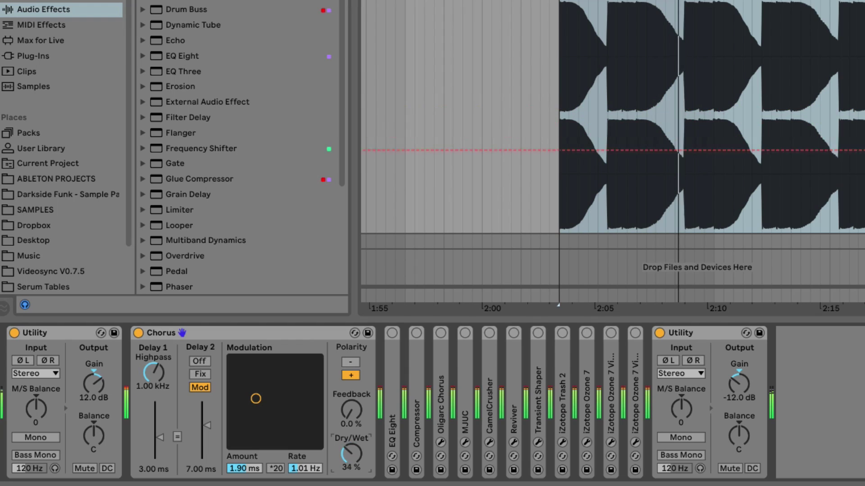
{"action": "left_click_drag", "start_coordinate": [352, 454], "coordinate": [352, 477]}
{"action": "left_click_drag", "start_coordinate": [353, 411], "coordinate": [353, 389]}
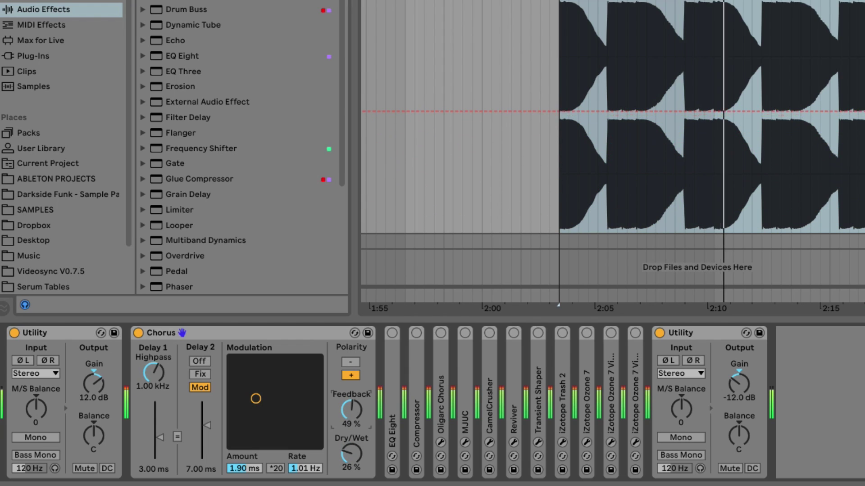
{"action": "left_click_drag", "start_coordinate": [353, 457], "coordinate": [353, 447]}
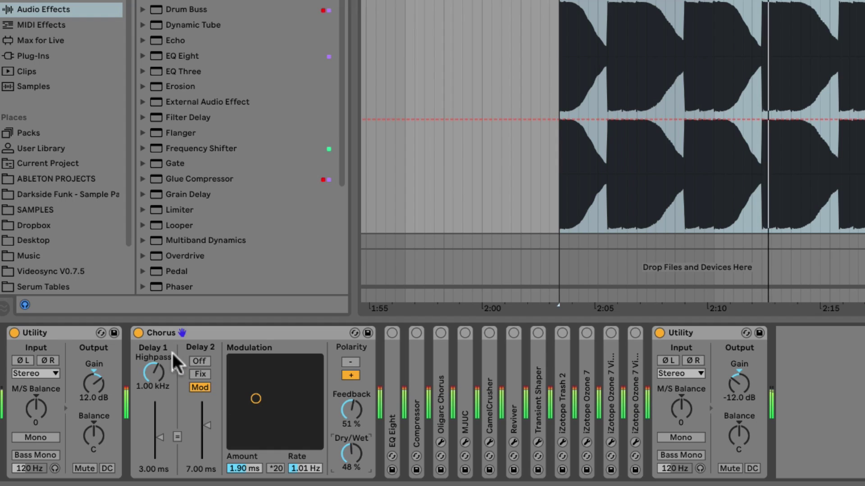
Toggle the +12 dB and -12 dB Utilities off and back on to compare
{"action": "left_click", "coordinate": [14, 333]}
{"action": "left_click", "coordinate": [659, 333]}
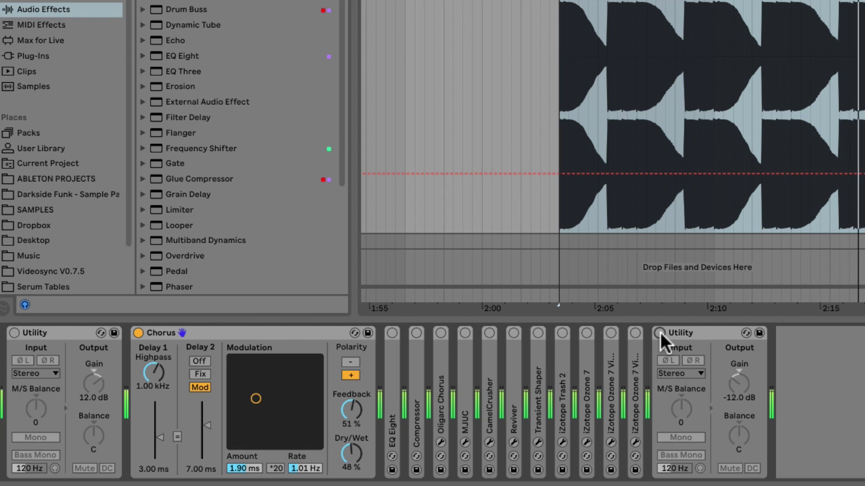
{"action": "left_click", "coordinate": [659, 333]}
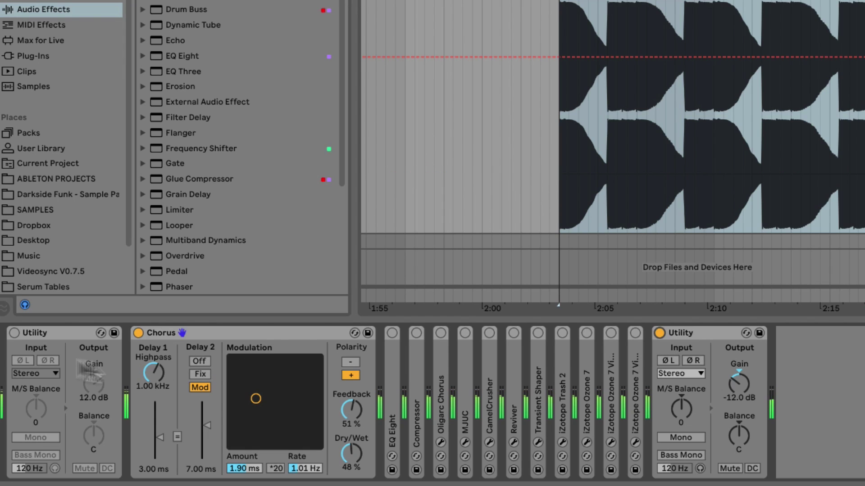
{"action": "left_click", "coordinate": [14, 333]}
Bypass the Chorus, switch on EQ Eight with its four bands flat at 0 dB, and fold the Chorus
{"action": "left_click", "coordinate": [138, 333]}
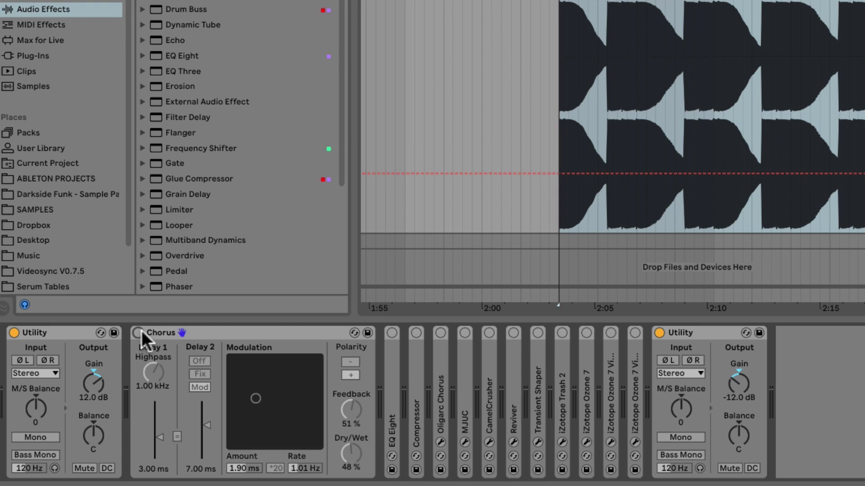
{"action": "double_click", "coordinate": [394, 369]}
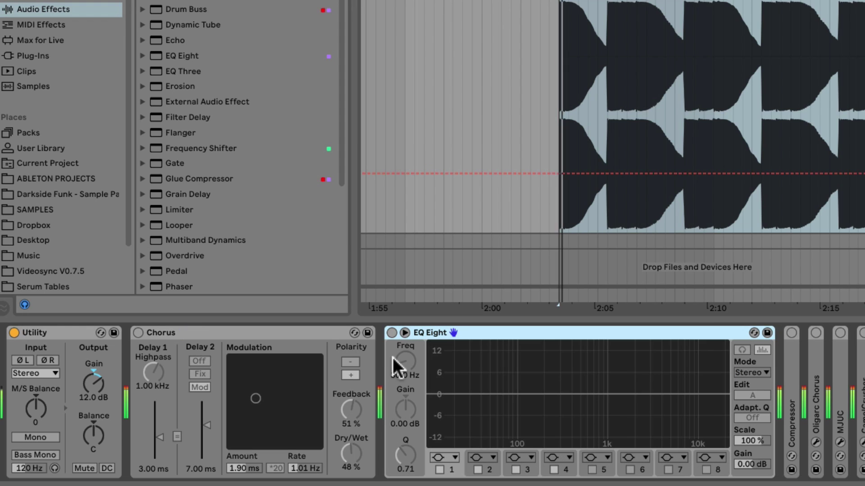
{"action": "left_click", "coordinate": [391, 332]}
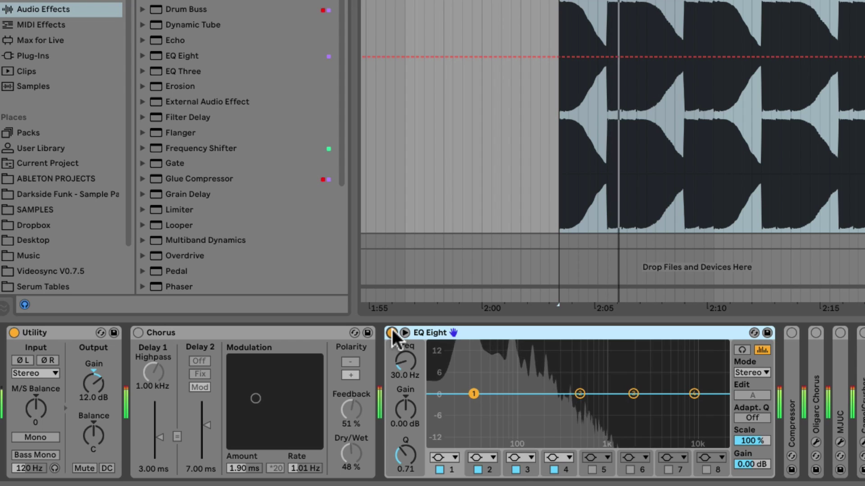
{"action": "double_click", "coordinate": [234, 334]}
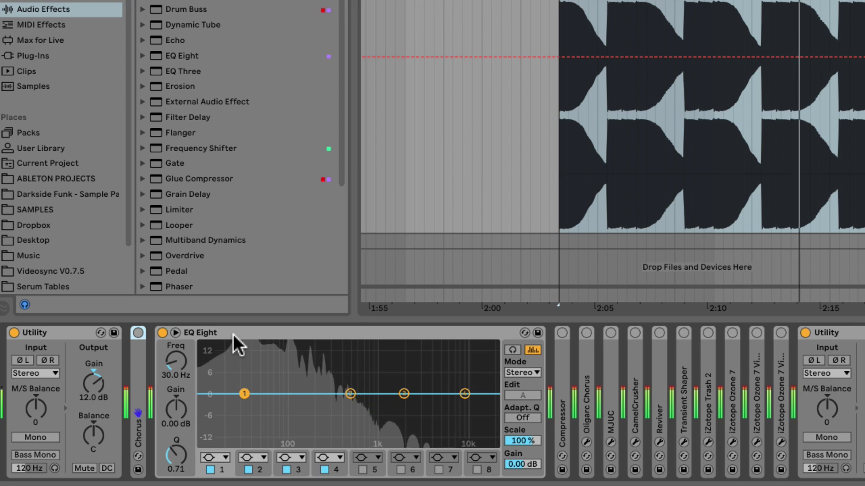
Fold EQ Eight and enable the Compressor at 1.48:1 ratio, 0.13 ms attack, 7.52 ms release
{"action": "double_click", "coordinate": [201, 332]}
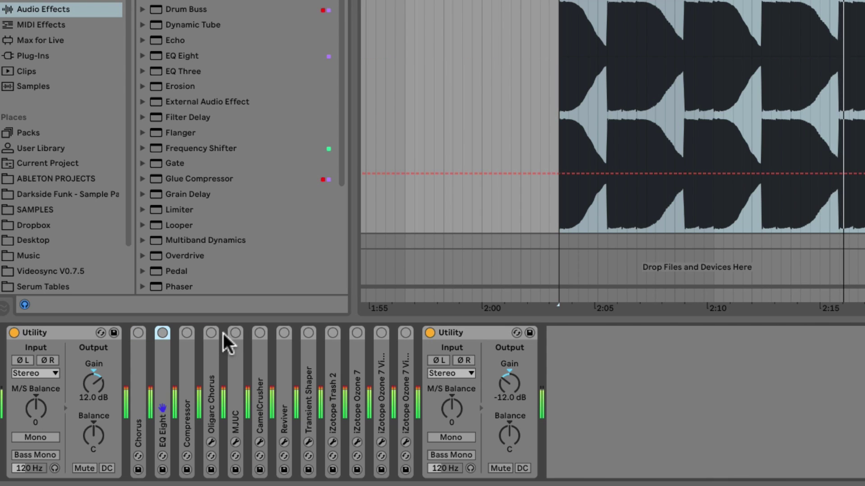
{"action": "double_click", "coordinate": [188, 387]}
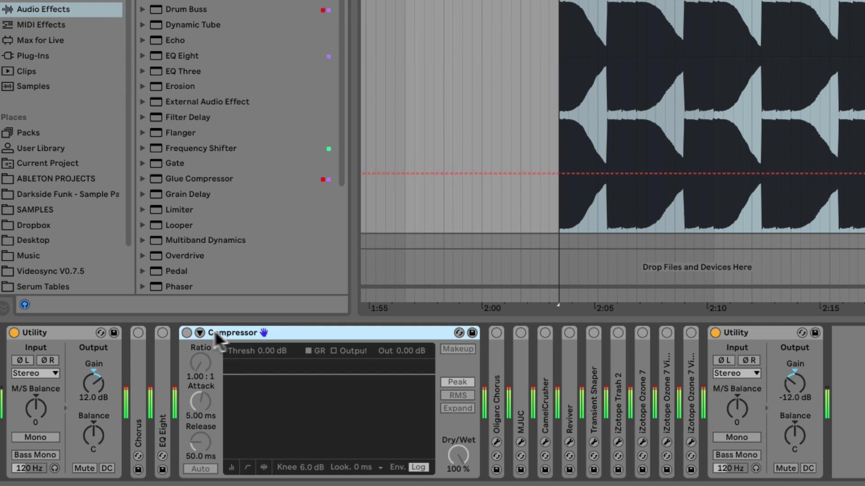
{"action": "left_click", "coordinate": [187, 333]}
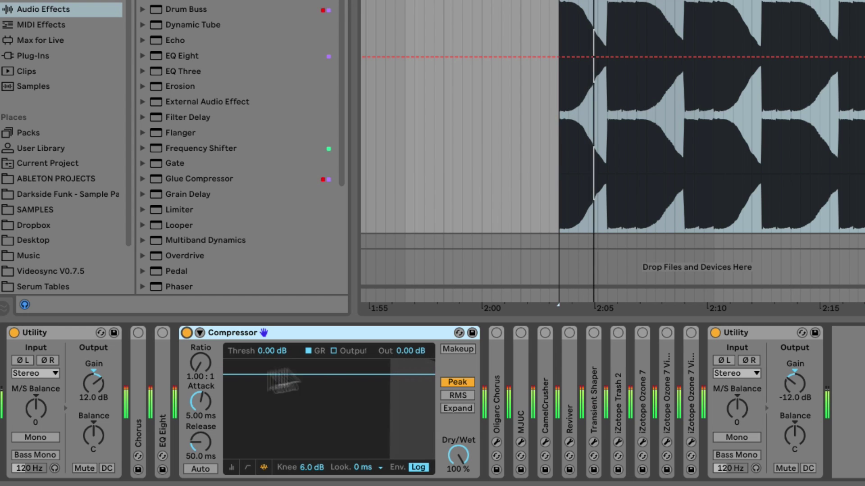
{"action": "left_click_drag", "start_coordinate": [200, 363], "coordinate": [201, 427]}
{"action": "left_click_drag", "start_coordinate": [201, 363], "coordinate": [201, 357]}
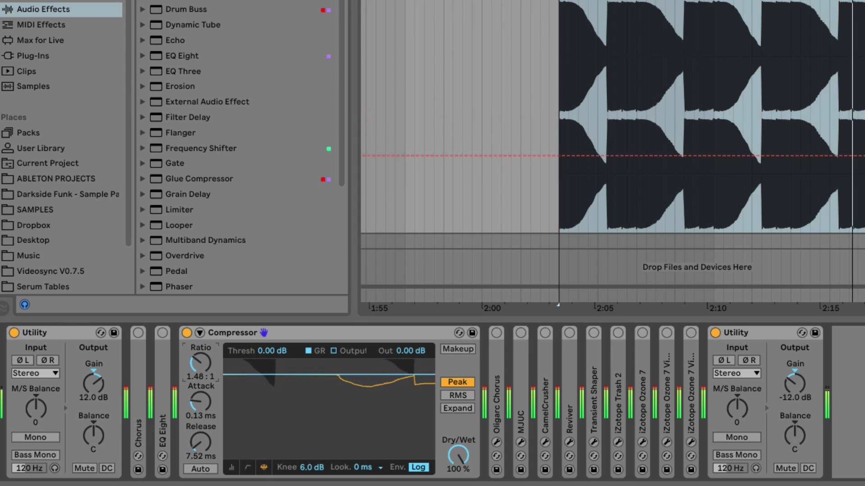
Play the track and switch on MJUC in its window, trying Mk2 then settling on the Mk3 model
{"action": "double_click", "coordinate": [189, 337]}
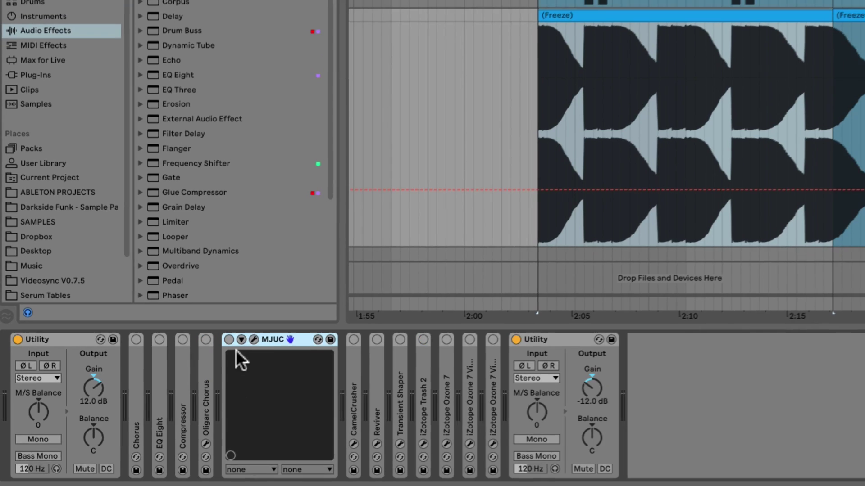
{"action": "left_click", "coordinate": [261, 333]}
{"action": "key", "text": "space"}
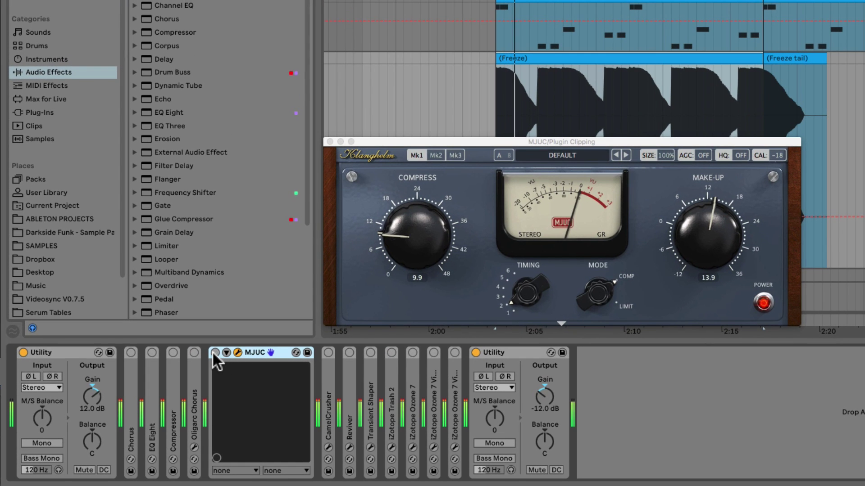
{"action": "left_click", "coordinate": [215, 352]}
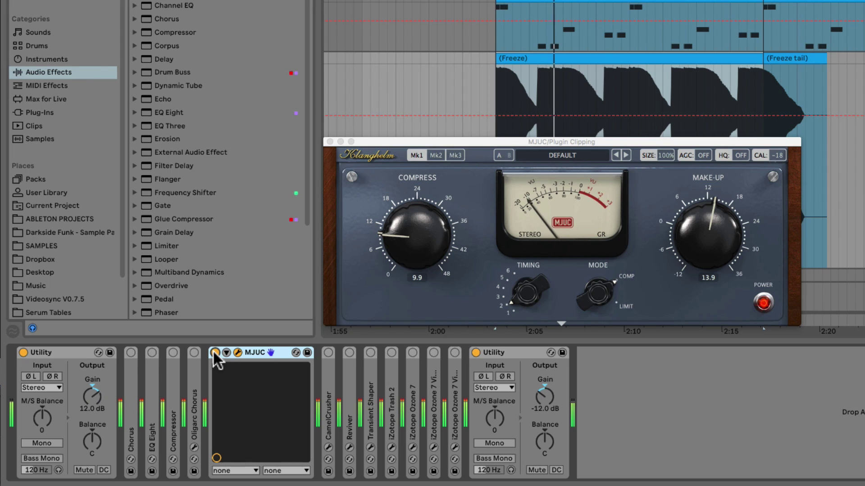
{"action": "left_click", "coordinate": [437, 156]}
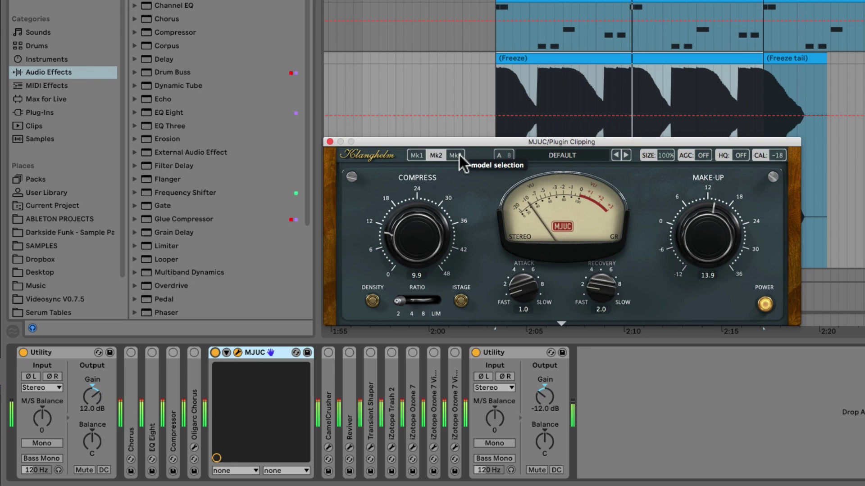
{"action": "left_click", "coordinate": [459, 155]}
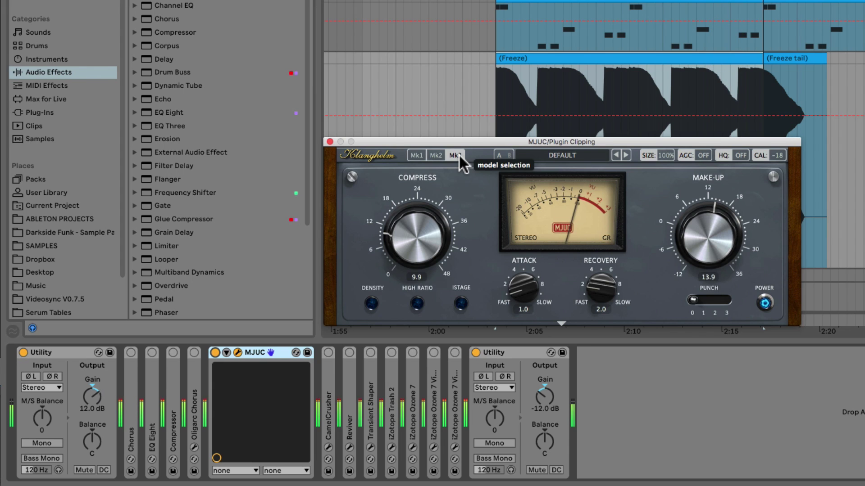
Close MJUC's window, switch MJUC off and fold it
{"action": "left_click", "coordinate": [330, 142]}
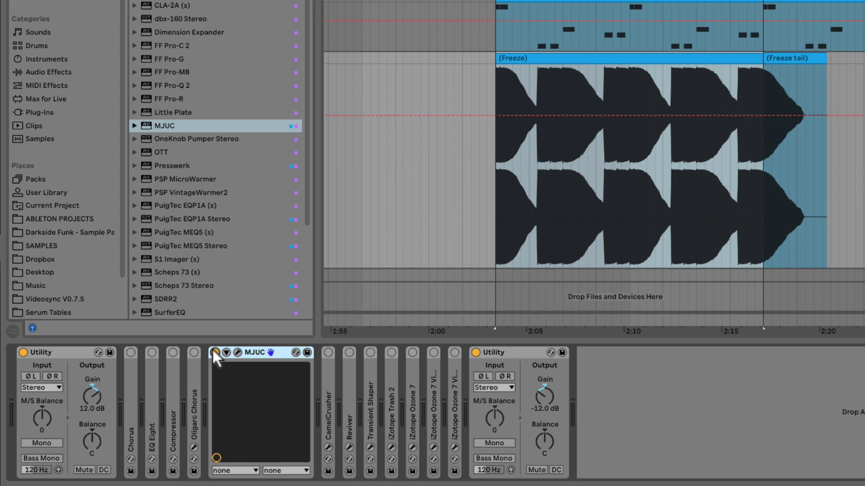
{"action": "left_click", "coordinate": [215, 352]}
{"action": "double_click", "coordinate": [266, 352]}
Switch on CamelCrusher and play the track through its Annihilate patch with its window open
{"action": "double_click", "coordinate": [237, 382]}
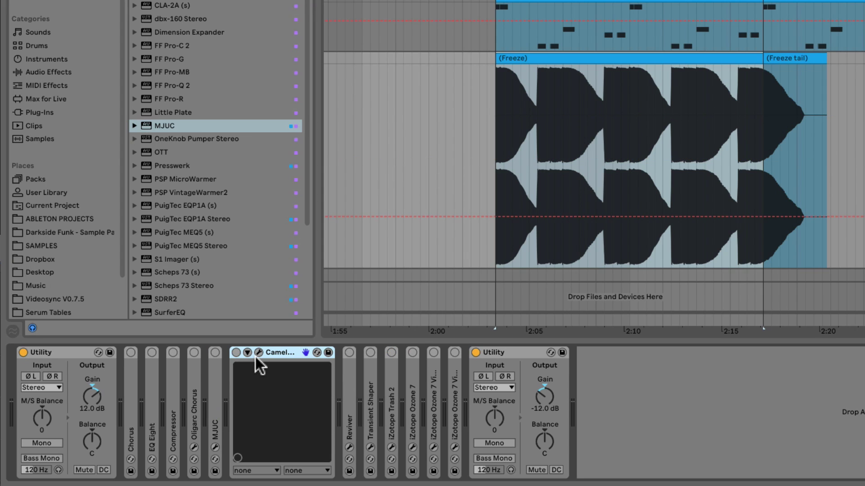
{"action": "left_click", "coordinate": [236, 353]}
{"action": "left_click", "coordinate": [259, 353]}
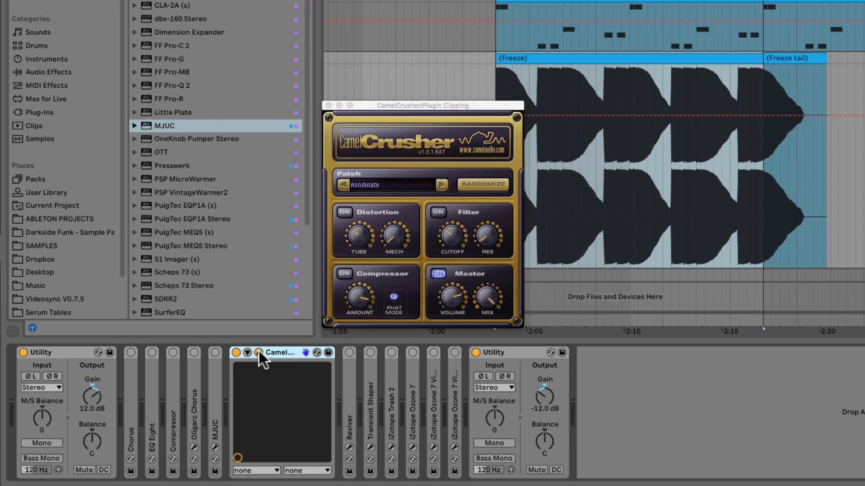
{"action": "key", "text": "space"}
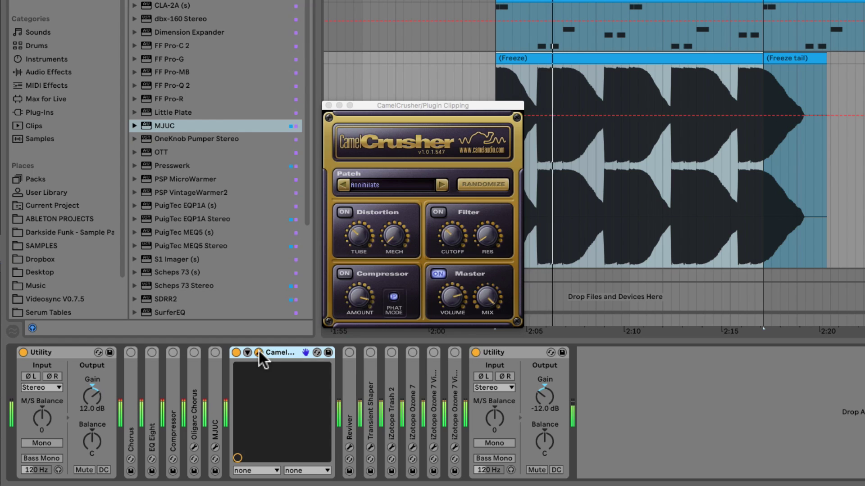
{"action": "left_click", "coordinate": [455, 300]}
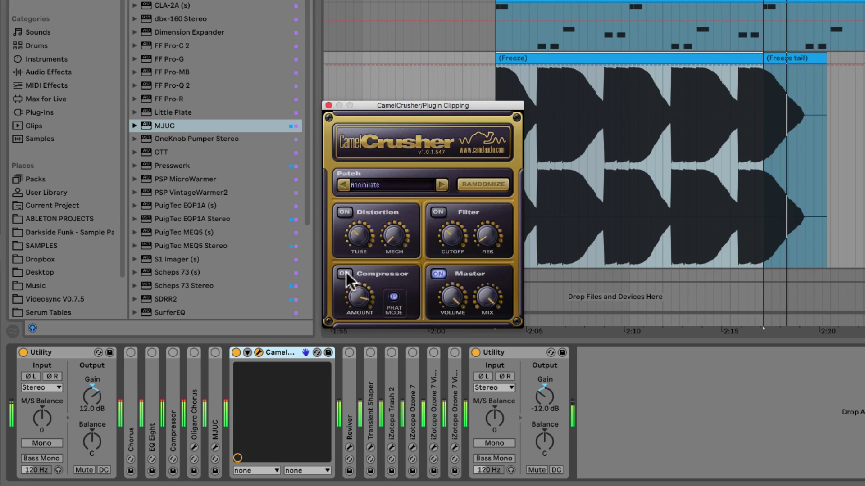
Close and fold CamelCrusher, then expand iZotope Trash 2 and open its window
{"action": "left_click", "coordinate": [328, 106]}
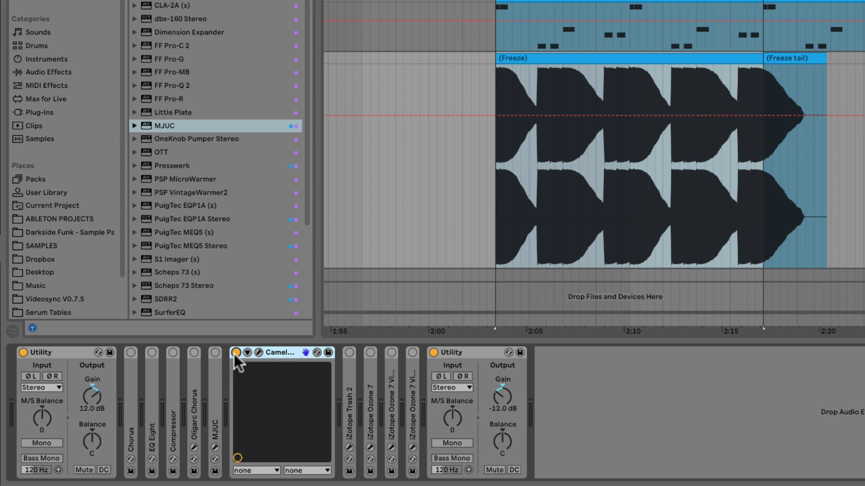
{"action": "left_click", "coordinate": [247, 353]}
{"action": "double_click", "coordinate": [256, 384]}
{"action": "left_click", "coordinate": [275, 353]}
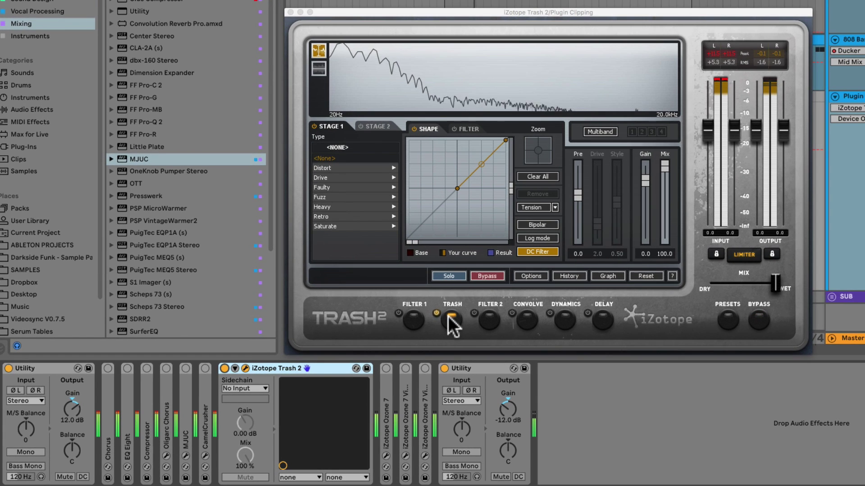
Take Trash 2 out of bypass with its limiter off, compare against bypass, and close it
{"action": "left_click", "coordinate": [487, 276]}
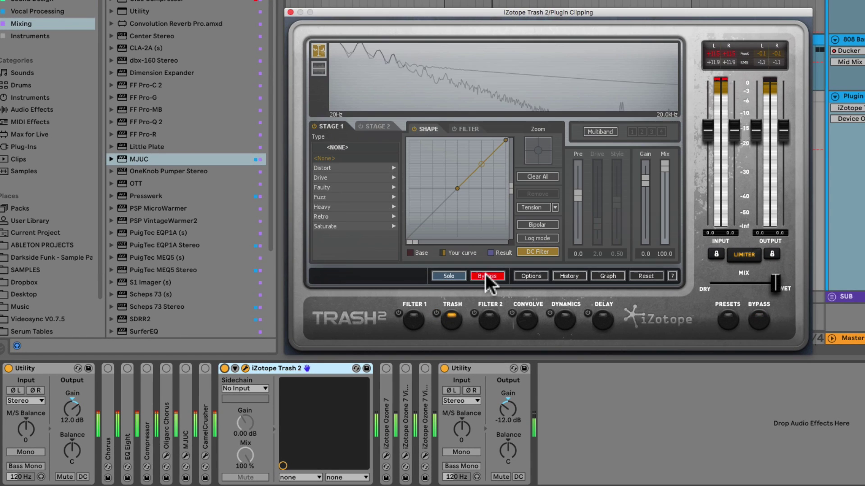
{"action": "left_click", "coordinate": [744, 254]}
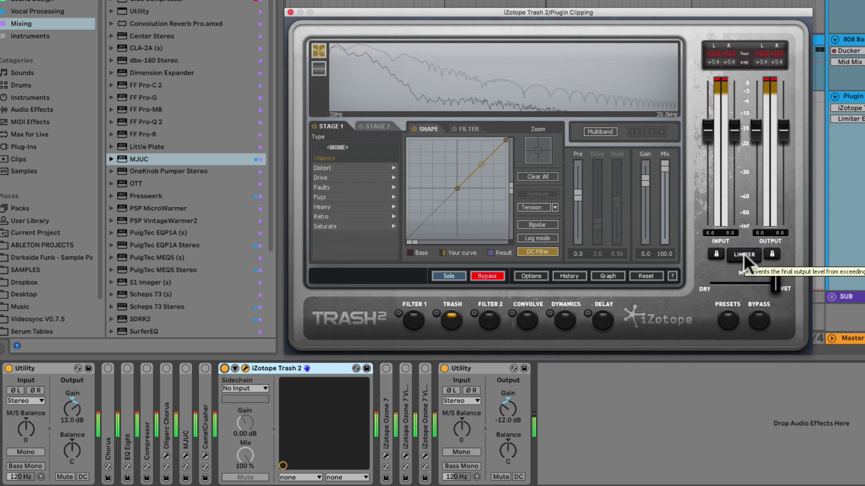
{"action": "left_click", "coordinate": [759, 318]}
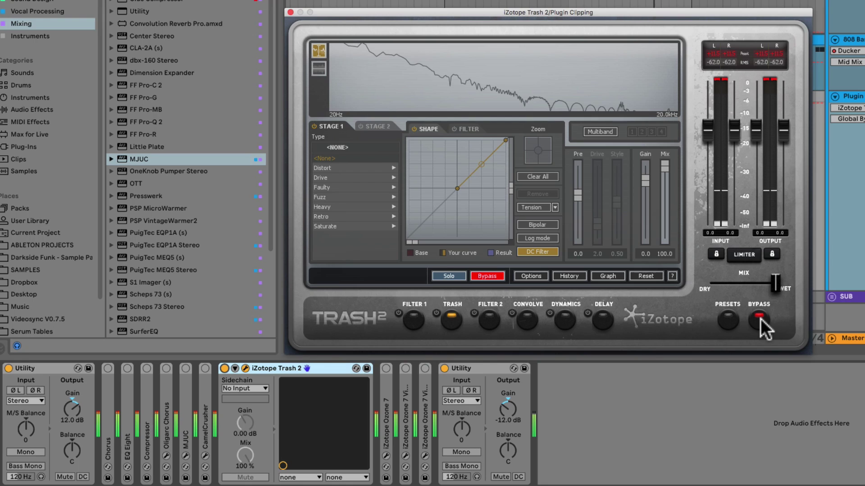
{"action": "left_click", "coordinate": [761, 319]}
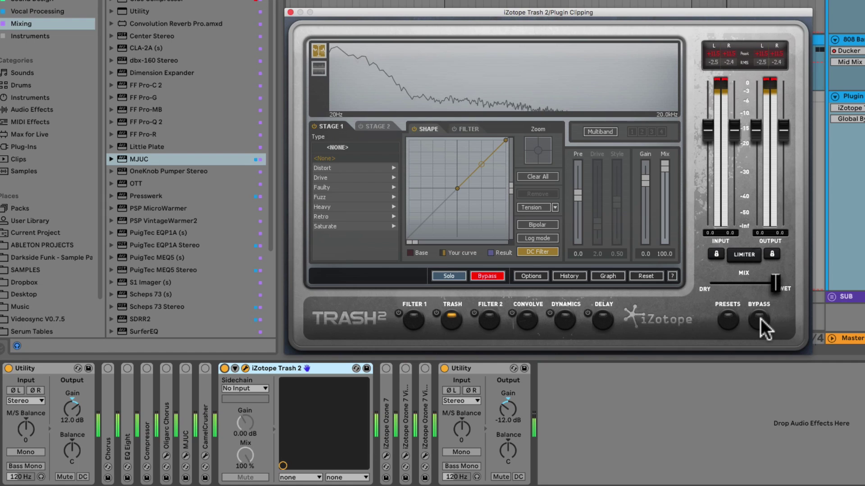
{"action": "key", "text": "super+alt+p"}
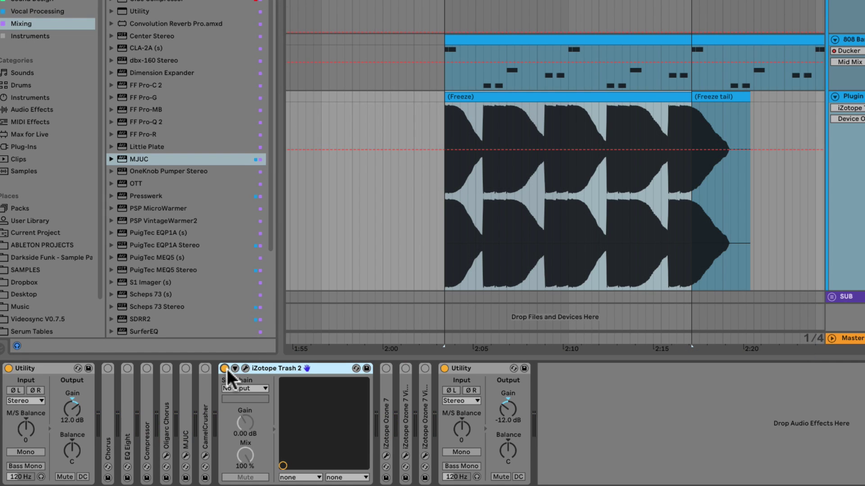
Switch off and fold Trash 2, enable Ozone 7 in its window, play, and expand Vintage Tape
{"action": "left_click", "coordinate": [224, 369]}
{"action": "double_click", "coordinate": [258, 367]}
{"action": "double_click", "coordinate": [244, 413]}
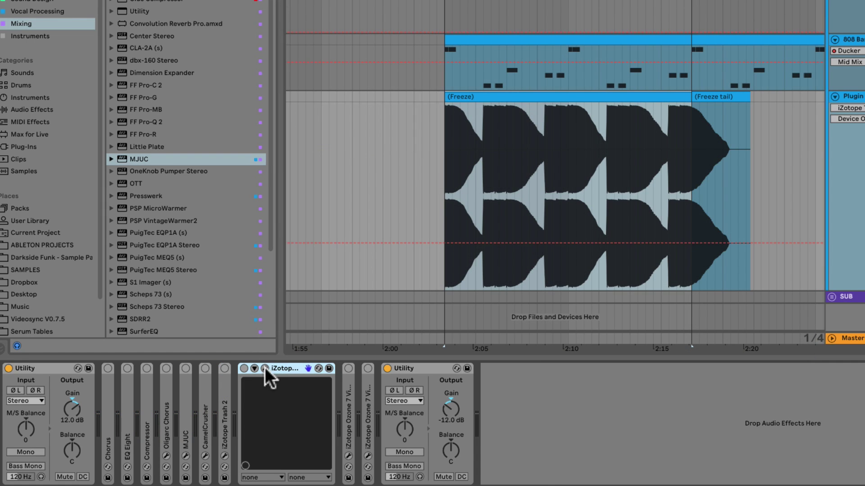
{"action": "key", "text": "super+alt+p"}
{"action": "left_click", "coordinate": [244, 369]}
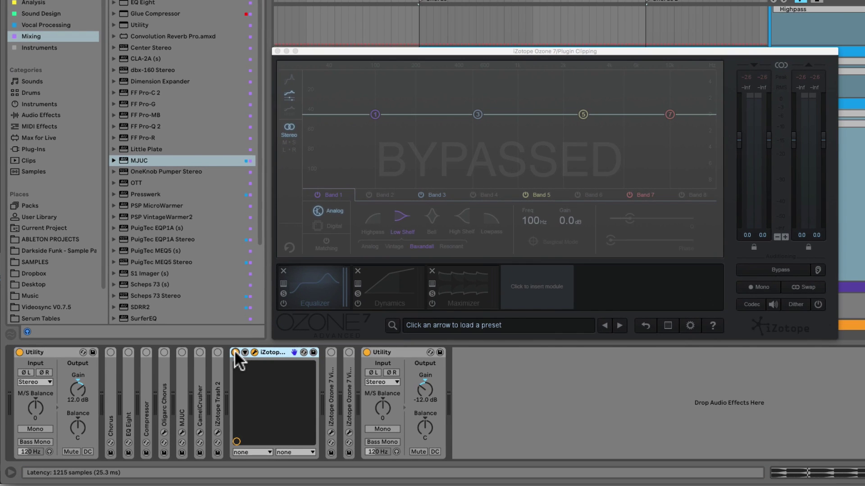
{"action": "key", "text": "space"}
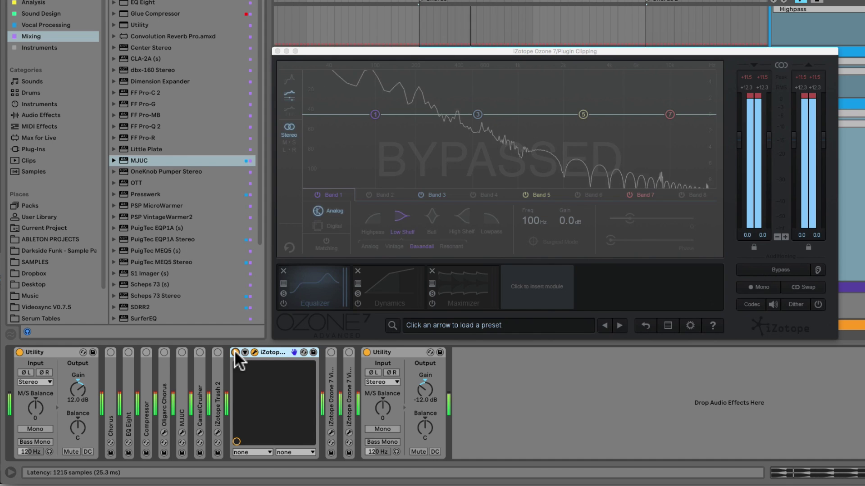
{"action": "double_click", "coordinate": [331, 383]}
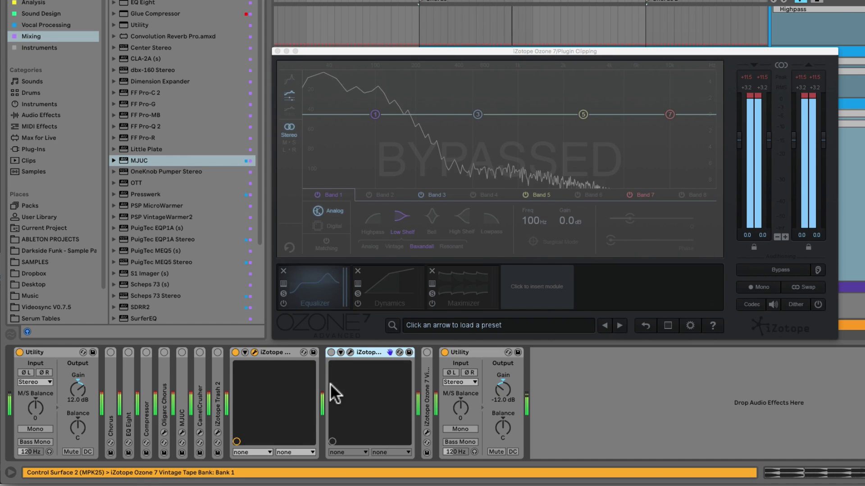
Swap Ozone 7 for Ozone 7 Vintage Tape in its window, then stop playback
{"action": "left_click", "coordinate": [350, 353]}
{"action": "left_click", "coordinate": [236, 352]}
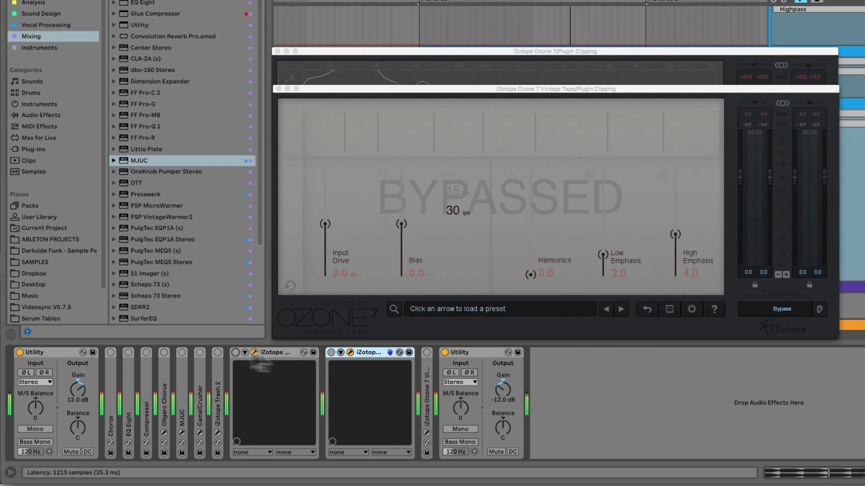
{"action": "left_click", "coordinate": [331, 352]}
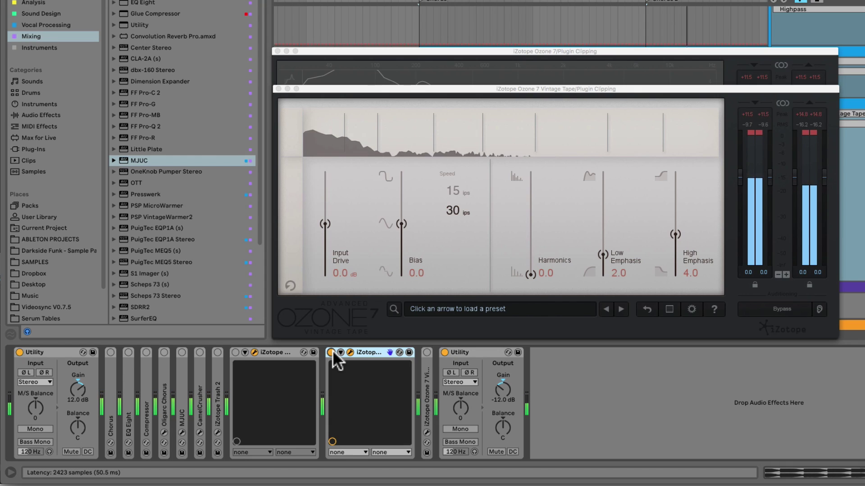
{"action": "key", "text": "space"}
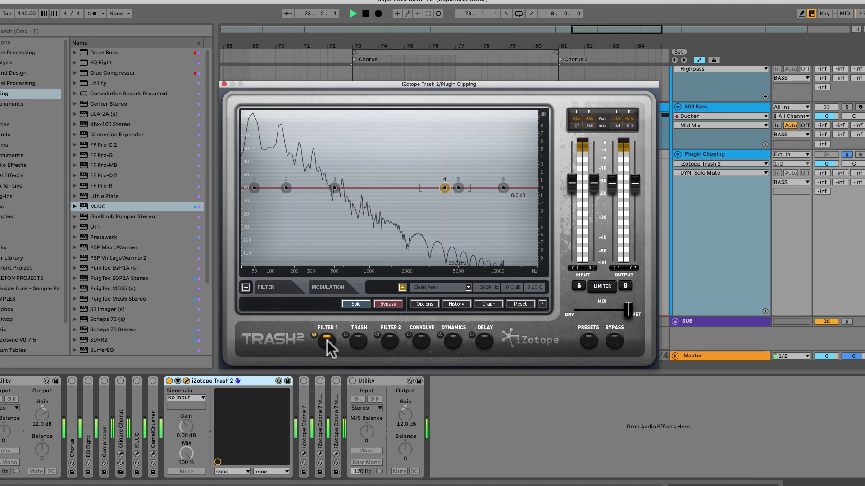
Boost Trash 2's Filter 1 third band 3.5 dB near 756 Hz and drop output to -2.2 dB
{"action": "left_click_drag", "start_coordinate": [334, 187], "coordinate": [354, 158]}
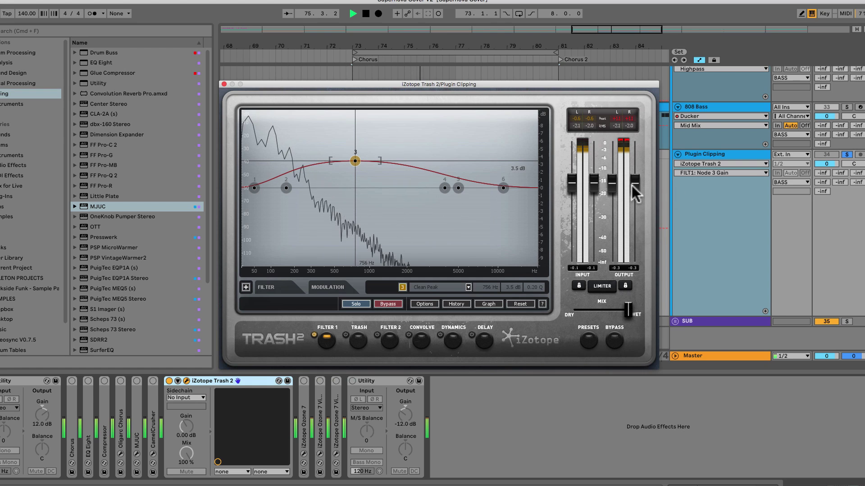
{"action": "left_click_drag", "start_coordinate": [632, 186], "coordinate": [636, 193]}
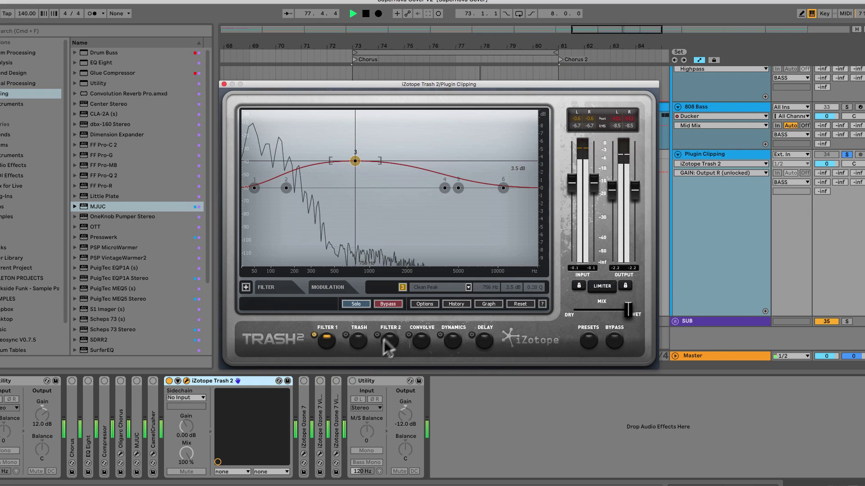
{"action": "left_click", "coordinate": [356, 342]}
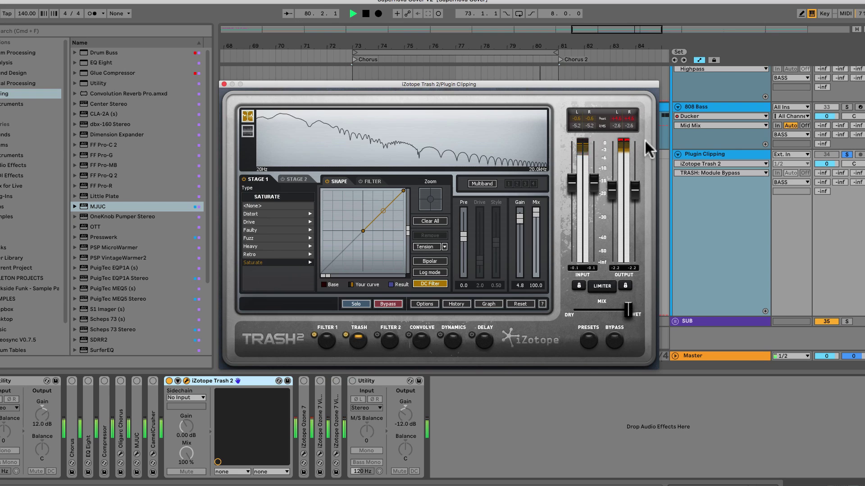
Trim Trash 2's output to -7.7 dB while clearing the peak readout, then stop playback
{"action": "left_click_drag", "start_coordinate": [634, 190], "coordinate": [634, 203]}
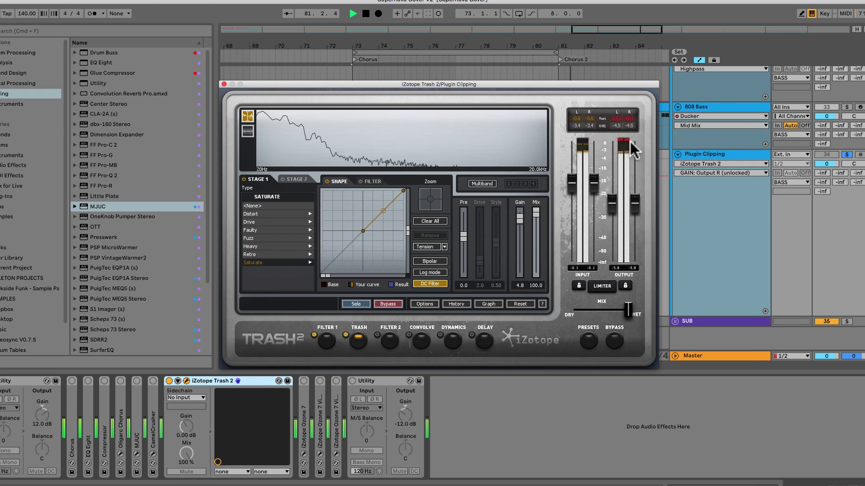
{"action": "left_click", "coordinate": [627, 118]}
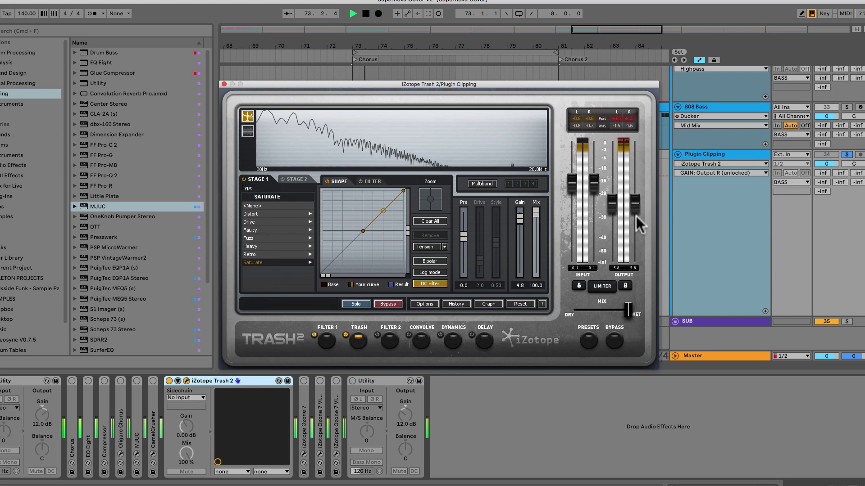
{"action": "left_click_drag", "start_coordinate": [635, 205], "coordinate": [638, 218]}
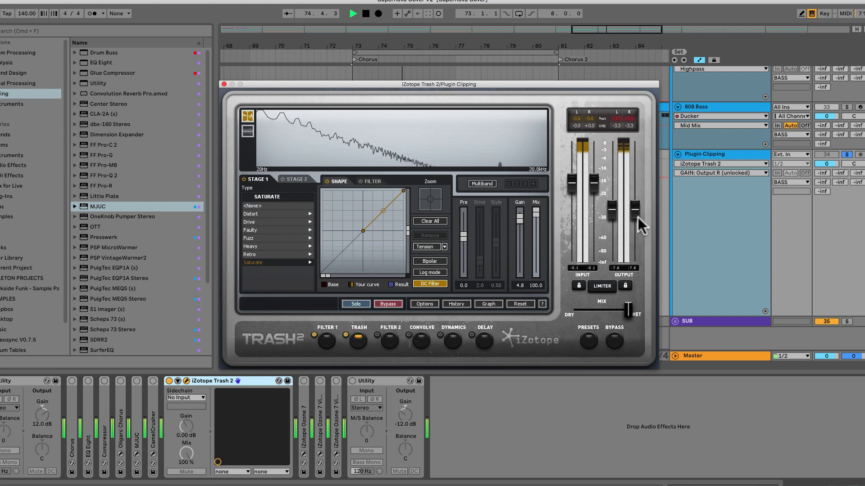
{"action": "left_click", "coordinate": [629, 118]}
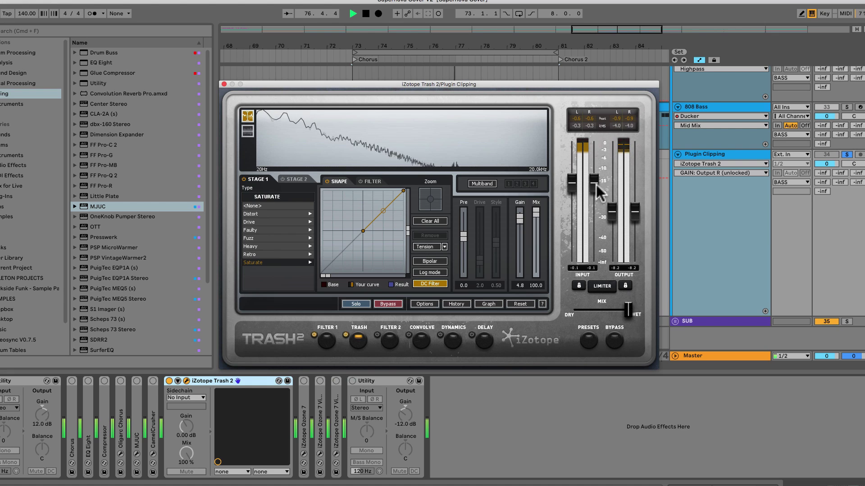
{"action": "left_click_drag", "start_coordinate": [634, 206], "coordinate": [633, 204]}
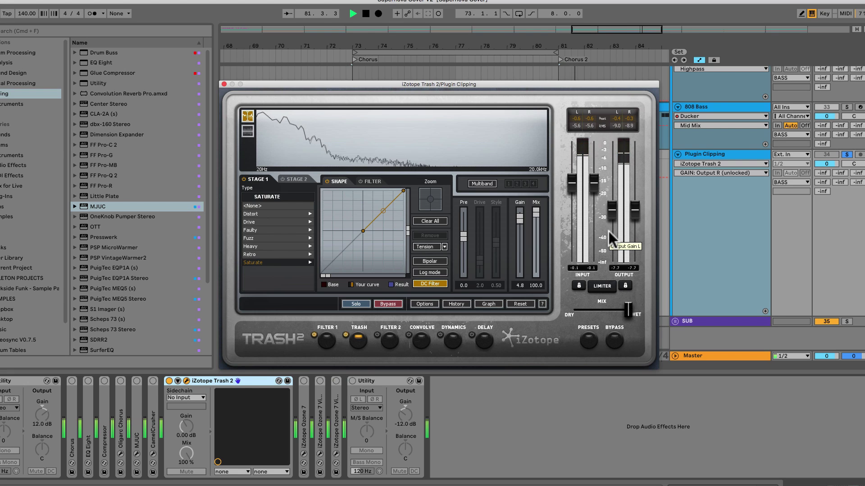
{"action": "key", "text": "space"}
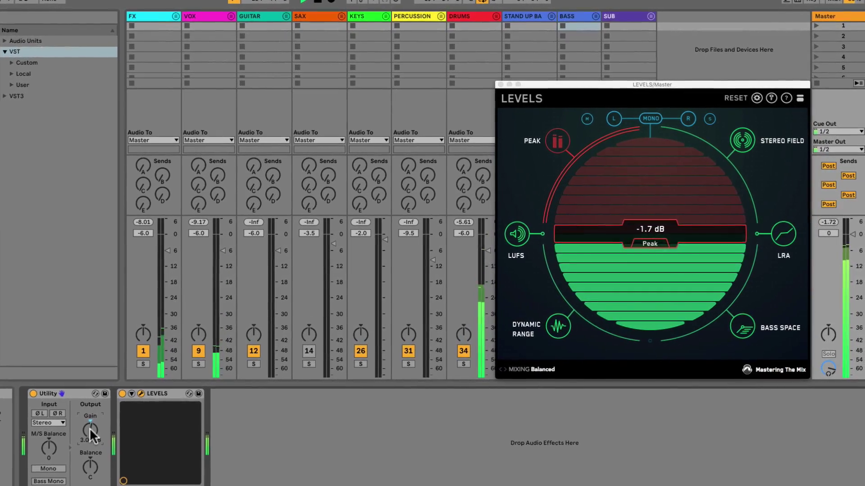
{"action": "left_click_drag", "start_coordinate": [103, 425], "coordinate": [104, 417]}
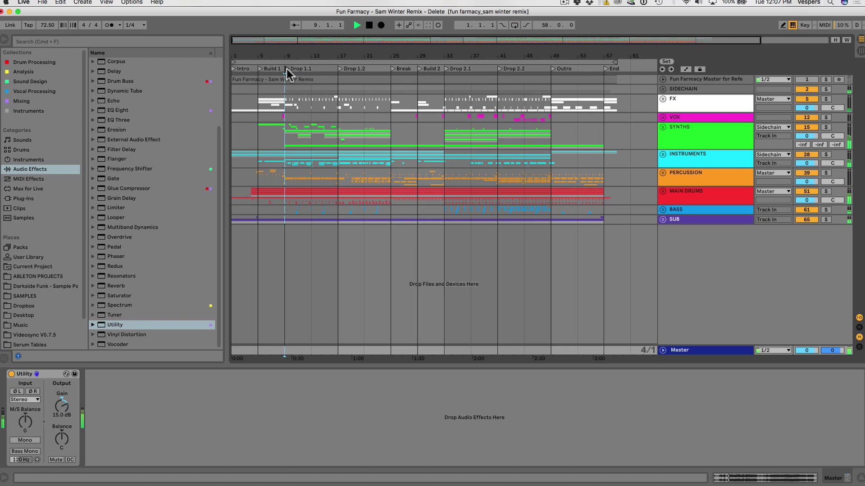
Play from Drop 1.1 and raise the master Utility gain to 26.0 dB, then return to the arrangement
{"action": "left_click", "coordinate": [279, 59]}
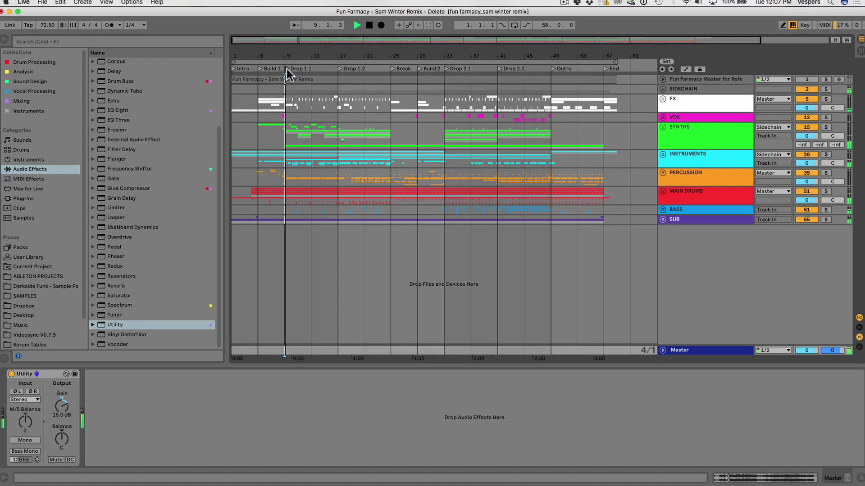
{"action": "left_click", "coordinate": [684, 350]}
{"action": "key", "text": "shift+Tab"}
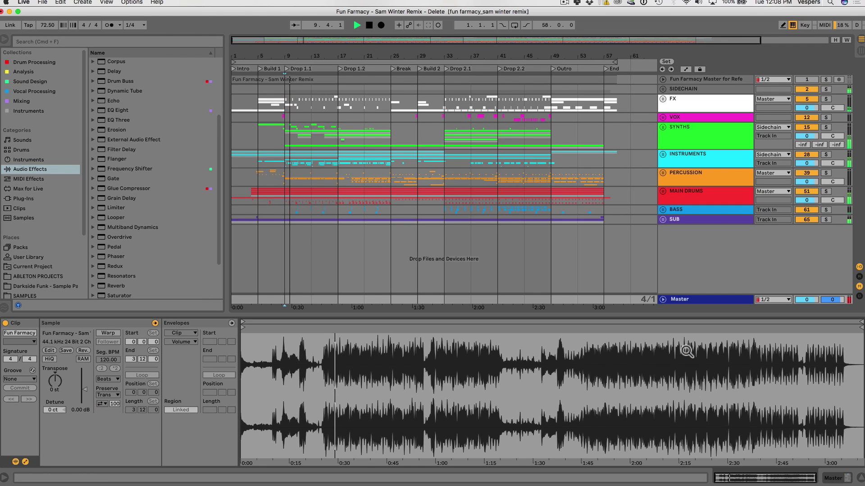
{"action": "key", "text": "shift+Tab"}
{"action": "key", "text": "Tab"}
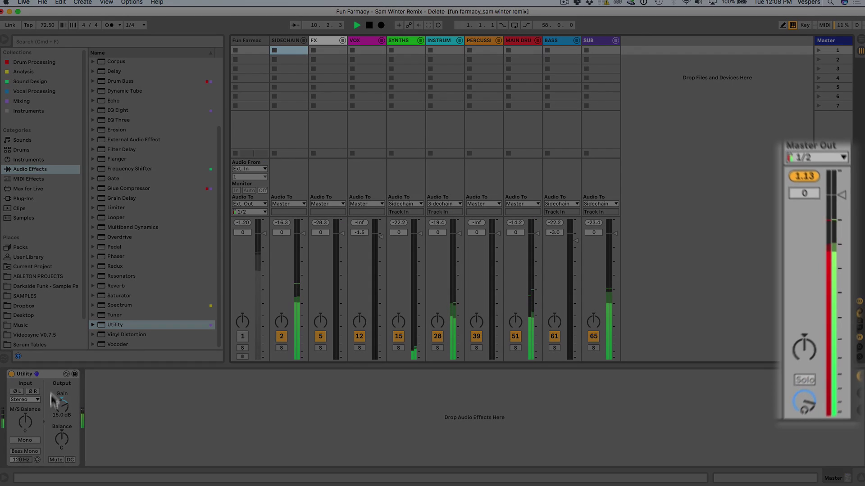
{"action": "scroll", "coordinate": [61, 407], "scroll_direction": "up", "scroll_amount": 6}
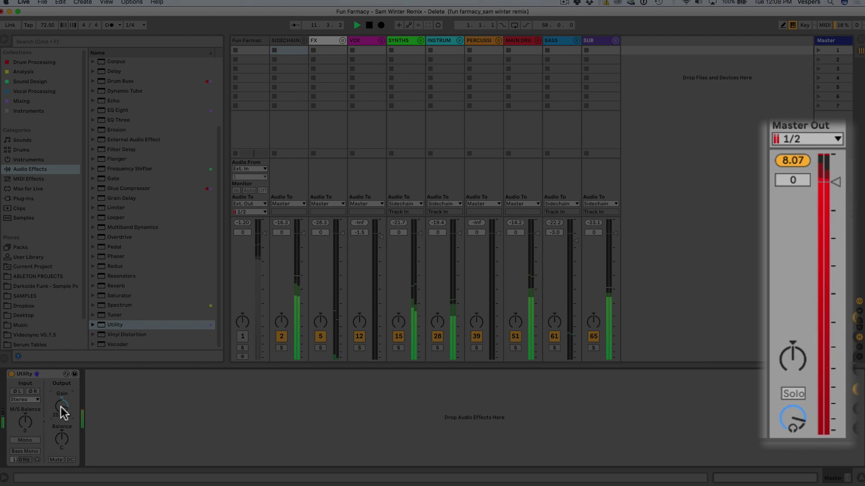
{"action": "scroll", "coordinate": [61, 407], "scroll_direction": "up", "scroll_amount": 1}
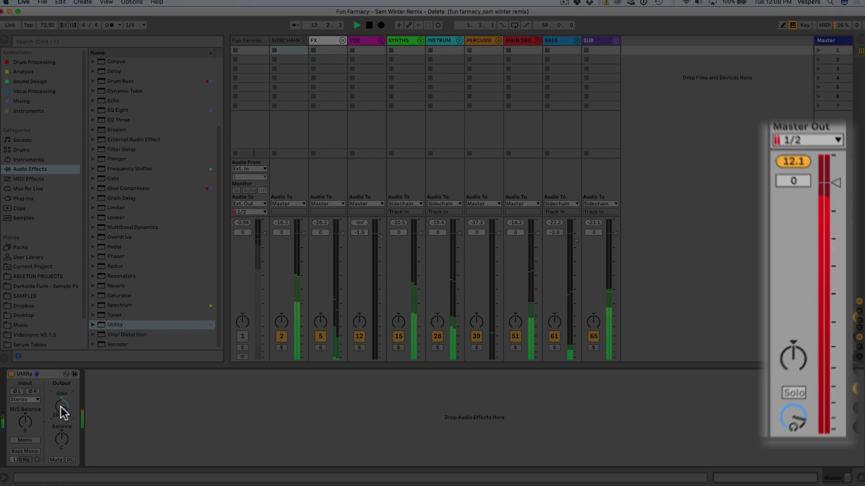
{"action": "key", "text": "Tab"}
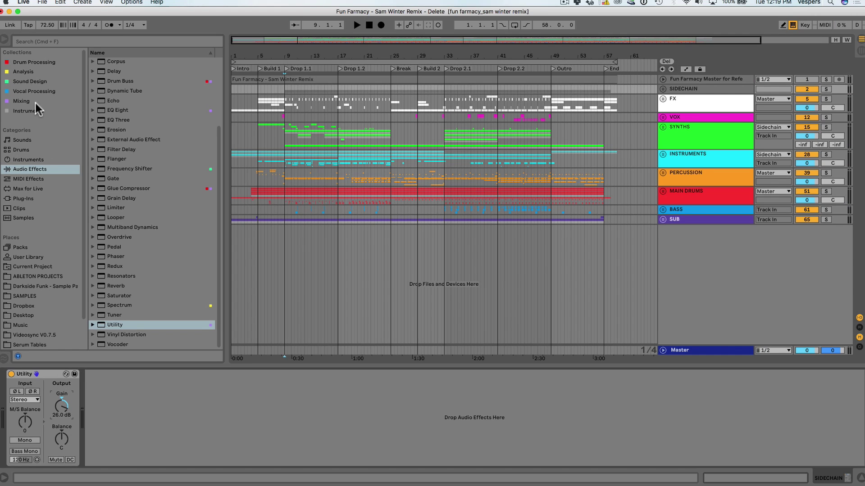
Export the clipped mix as a 32-bit audio render
{"action": "left_click", "coordinate": [42, 3]}
{"action": "left_click", "coordinate": [87, 113]}
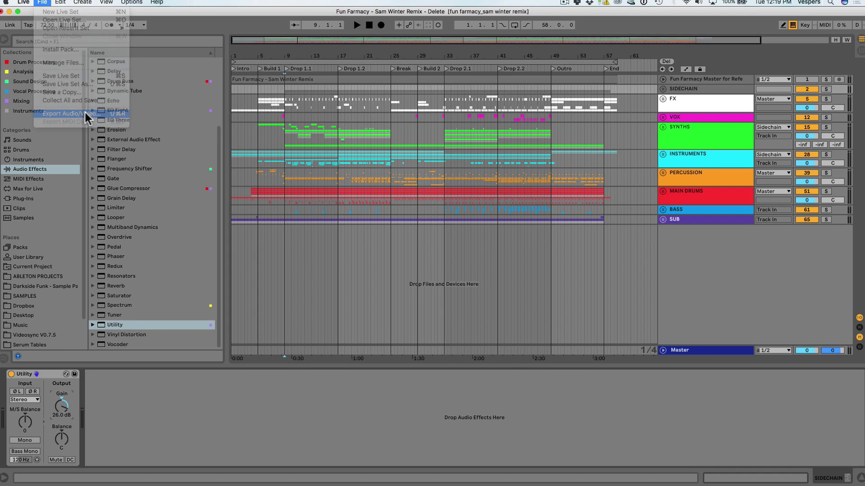
{"action": "key", "text": "Return"}
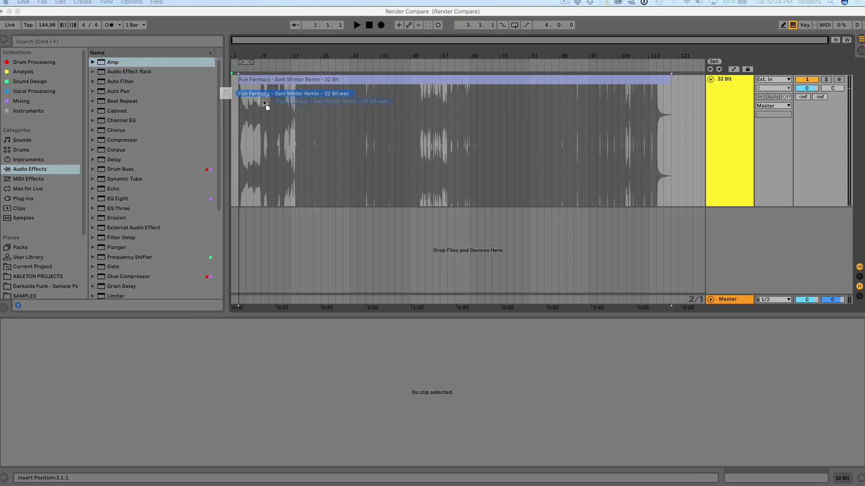
Play the unwarped 32 Bit render from bar 17 with quantization None and taller tracks
{"action": "double_click", "coordinate": [232, 100]}
{"action": "left_click", "coordinate": [108, 334]}
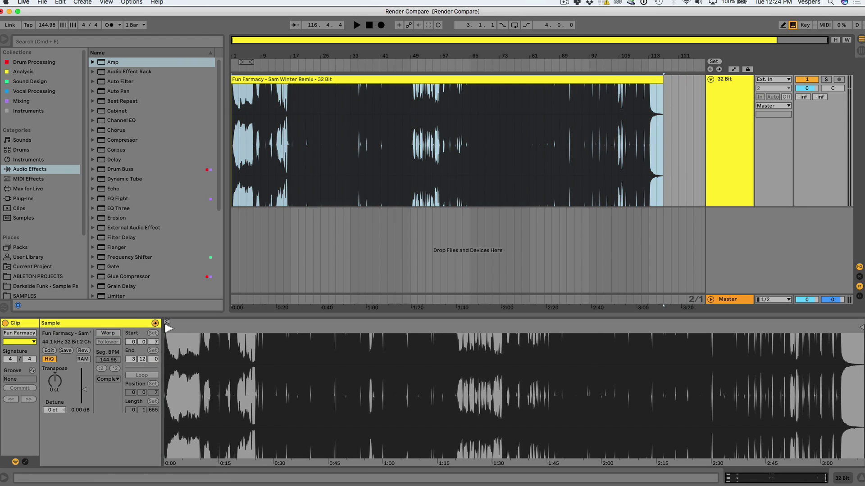
{"action": "left_click", "coordinate": [290, 115]}
{"action": "key", "text": "space"}
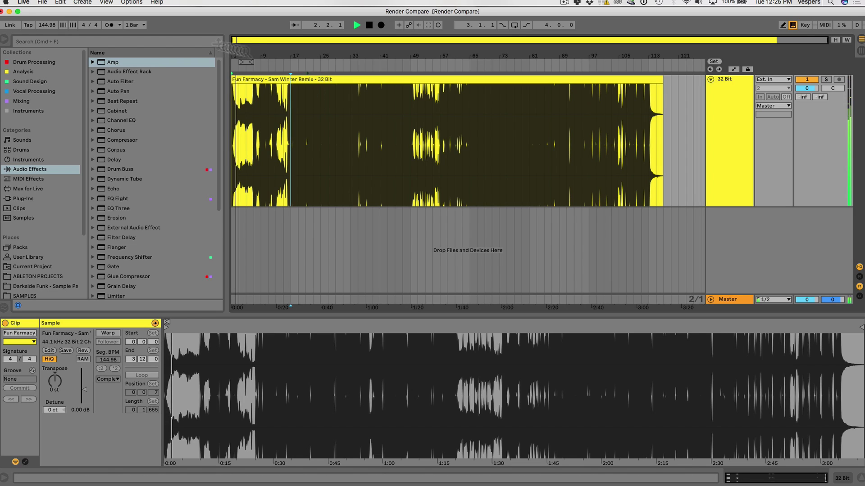
{"action": "left_click", "coordinate": [142, 25]}
{"action": "left_click", "coordinate": [142, 34]}
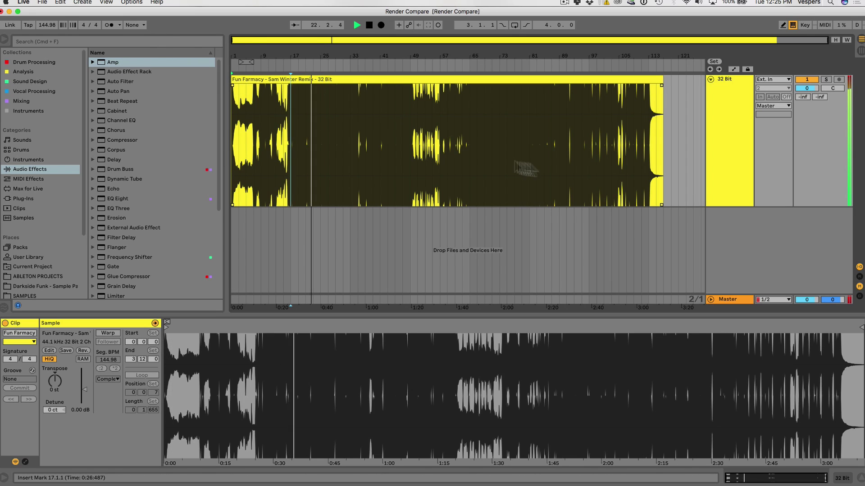
{"action": "left_click_drag", "start_coordinate": [730, 206], "coordinate": [731, 248]}
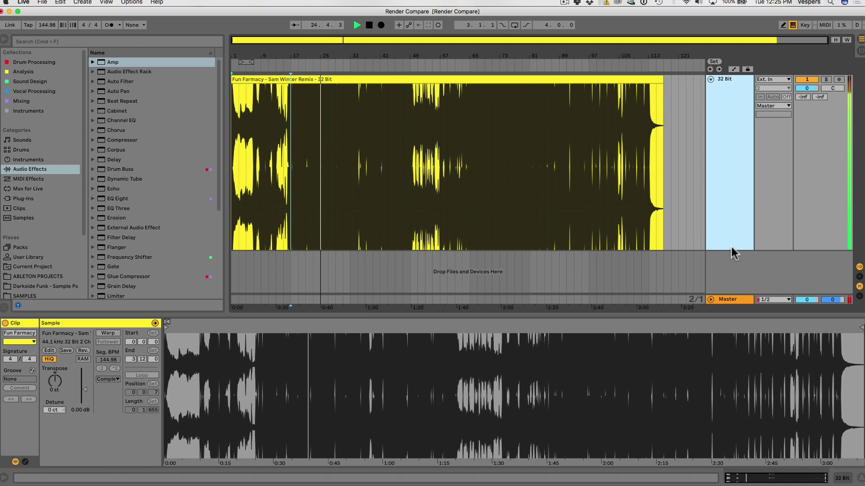
{"action": "left_click_drag", "start_coordinate": [728, 290], "coordinate": [729, 263]}
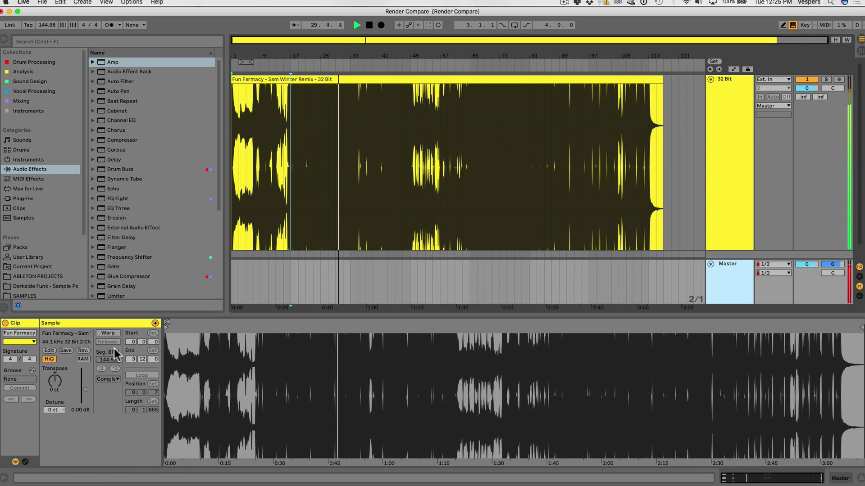
Lower the 32-bit render's clip gain to -16.2 dB and enlarge the clip detail view
{"action": "left_click_drag", "start_coordinate": [86, 396], "coordinate": [86, 417]}
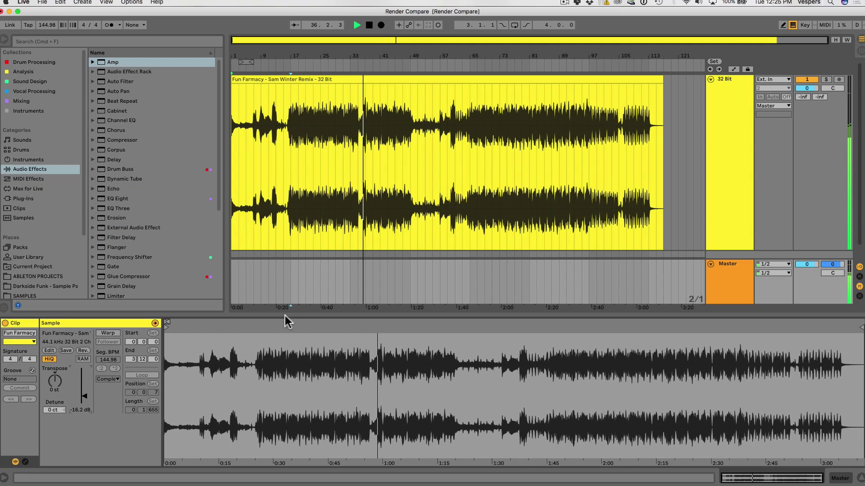
{"action": "left_click_drag", "start_coordinate": [285, 316], "coordinate": [287, 264]}
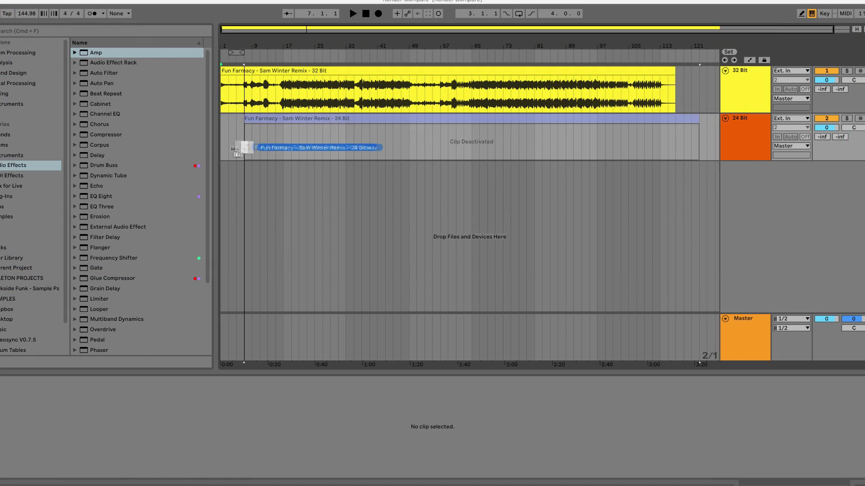
Load the 24-bit render onto the 24 Bit track, lower its gain slightly, and enlarge both tracks
{"action": "left_click_drag", "start_coordinate": [235, 150], "coordinate": [230, 144]}
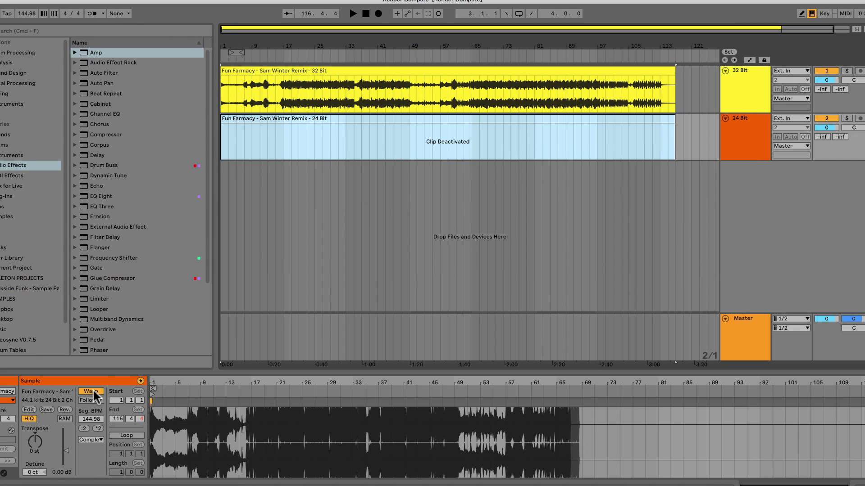
{"action": "left_click_drag", "start_coordinate": [748, 160], "coordinate": [747, 270]}
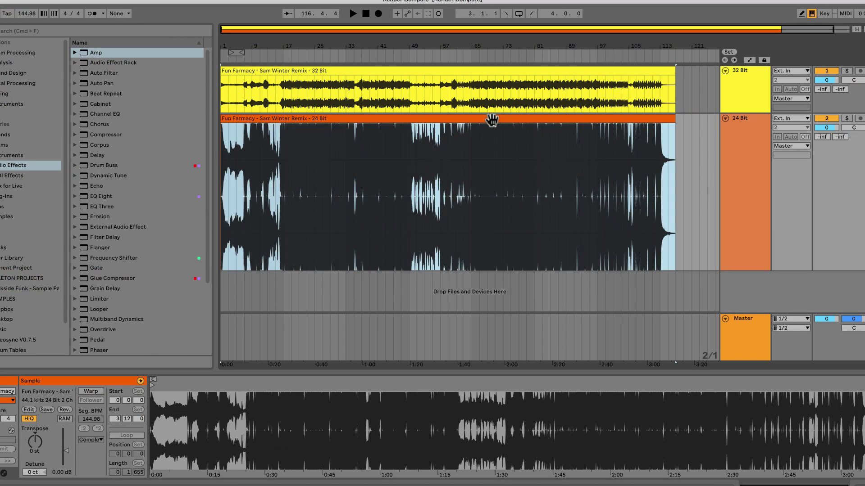
{"action": "left_click_drag", "start_coordinate": [67, 450], "coordinate": [67, 451]}
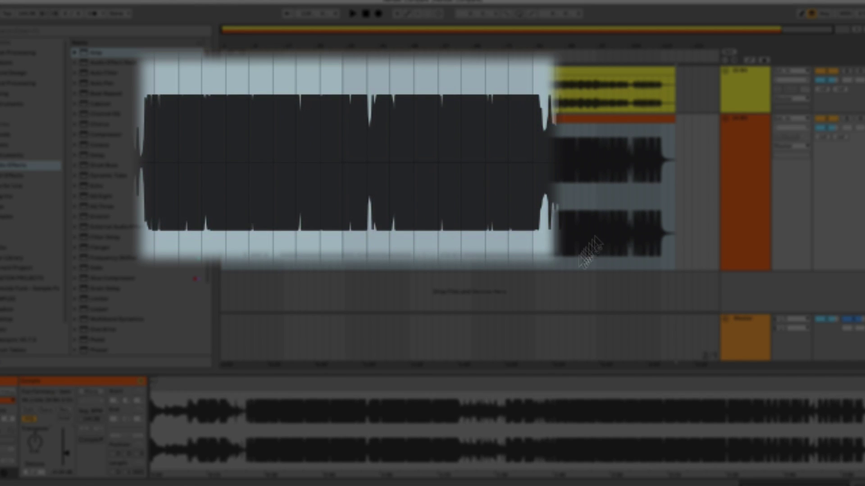
{"action": "left_click_drag", "start_coordinate": [737, 114], "coordinate": [737, 169]}
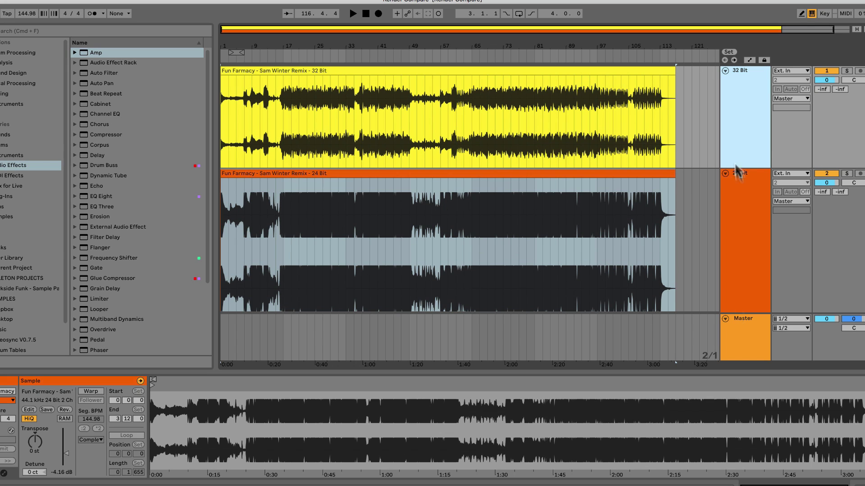
{"action": "left_click_drag", "start_coordinate": [744, 314], "coordinate": [743, 339]}
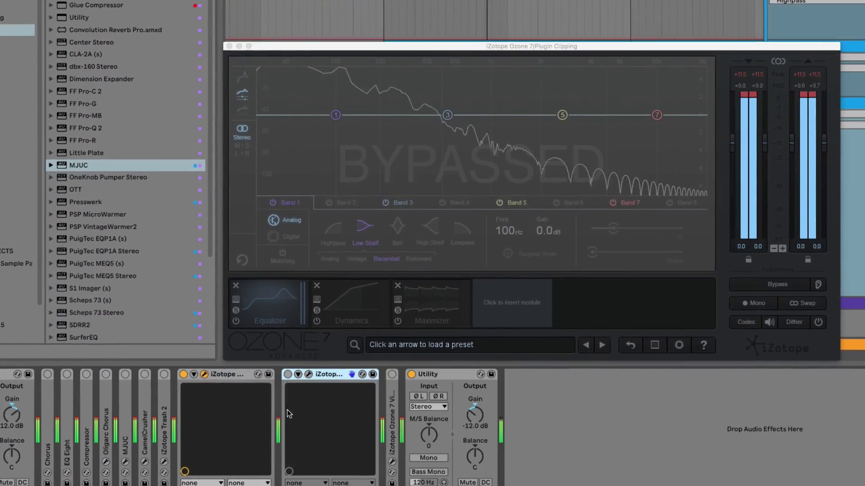
Open the Ozone 7 Vintage Tape plugin window and switch the device on
{"action": "left_click", "coordinate": [303, 378]}
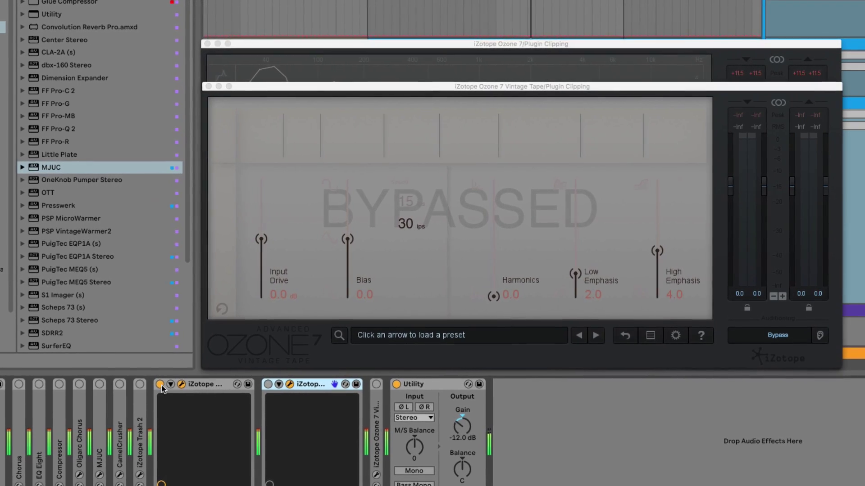
{"action": "left_click", "coordinate": [263, 388]}
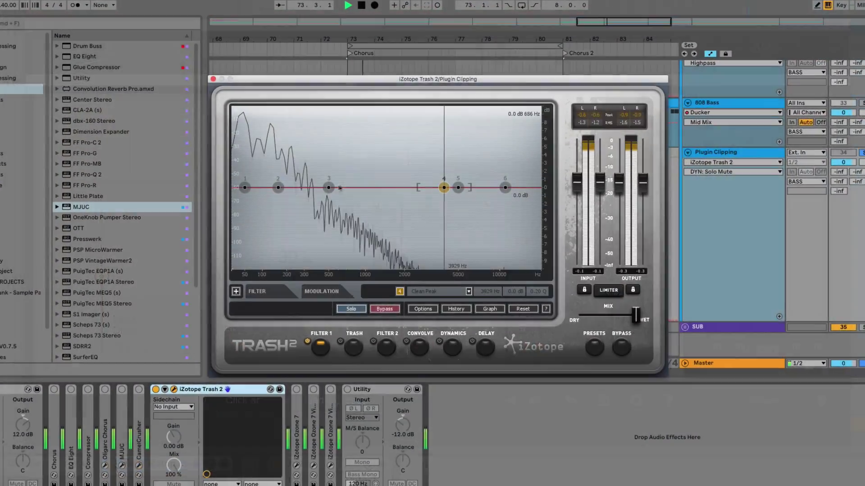
In Trash 2, boost filter node 3 to 3.5 dB near 756 Hz and lower the output to -8.2 dB
{"action": "left_click_drag", "start_coordinate": [333, 184], "coordinate": [347, 159]}
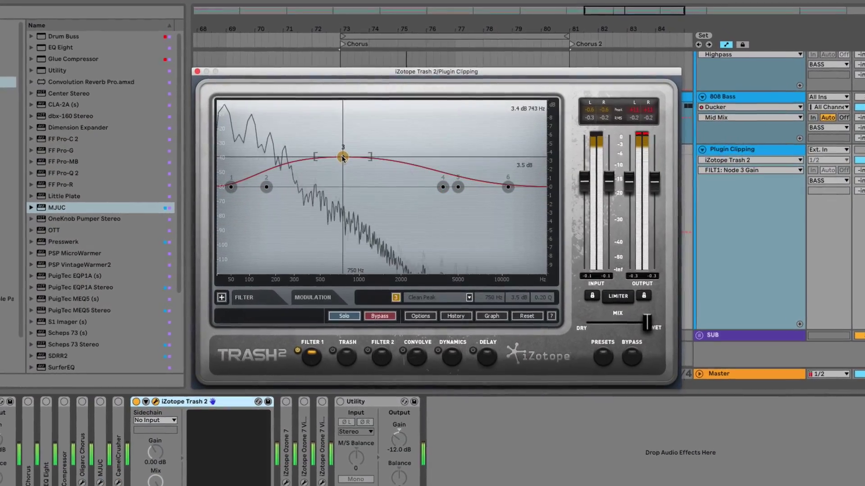
{"action": "left_click_drag", "start_coordinate": [658, 185], "coordinate": [657, 196]}
{"action": "left_click", "coordinate": [324, 364]}
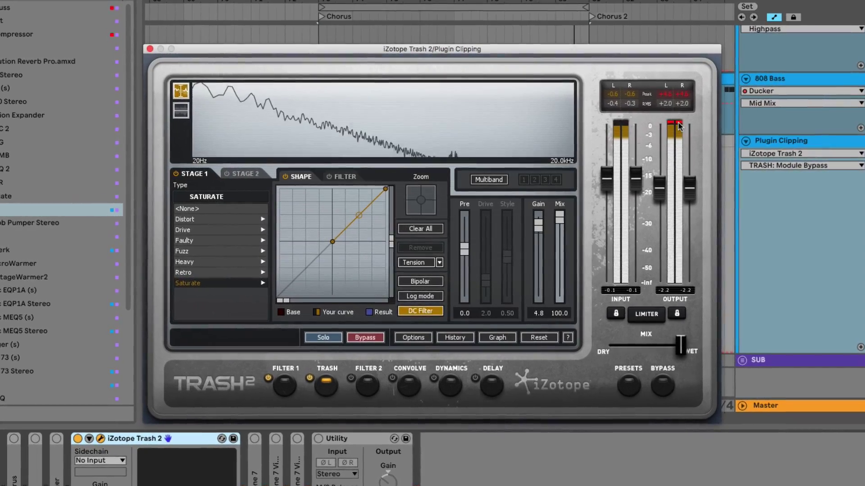
{"action": "left_click_drag", "start_coordinate": [692, 194], "coordinate": [718, 230]}
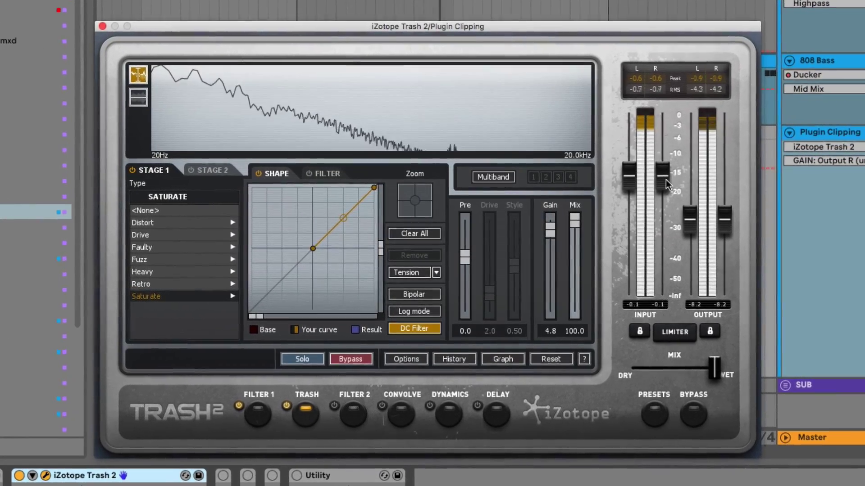